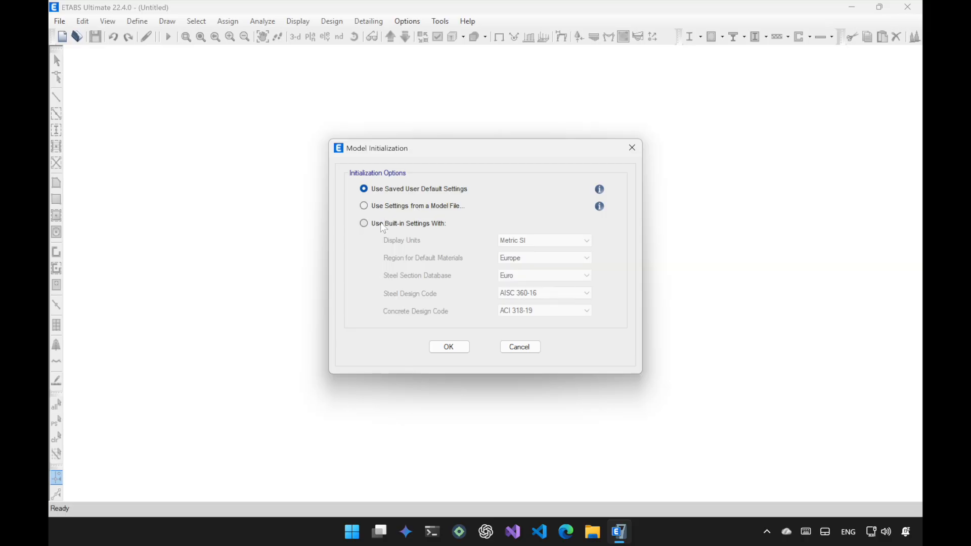
# Step: Create a Grid Only model using built-in settings with Metric SI units, Europe materials and the Euro steel section database
pyautogui.click(380, 225)
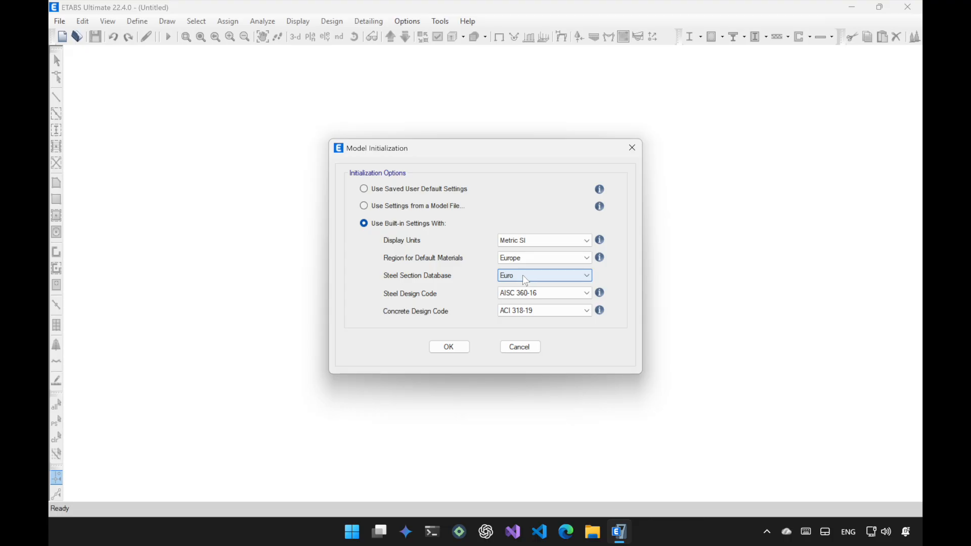
pyautogui.click(449, 343)
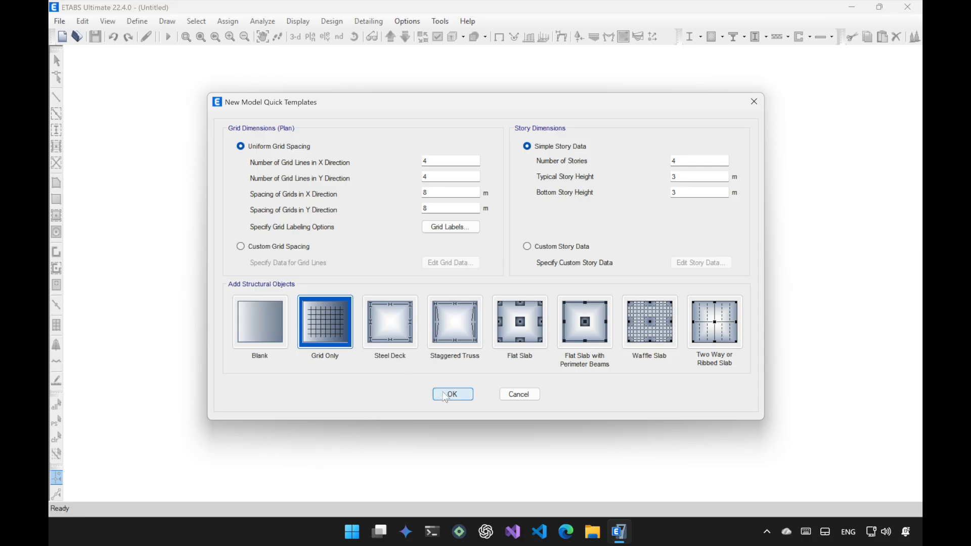
pyautogui.click(452, 394)
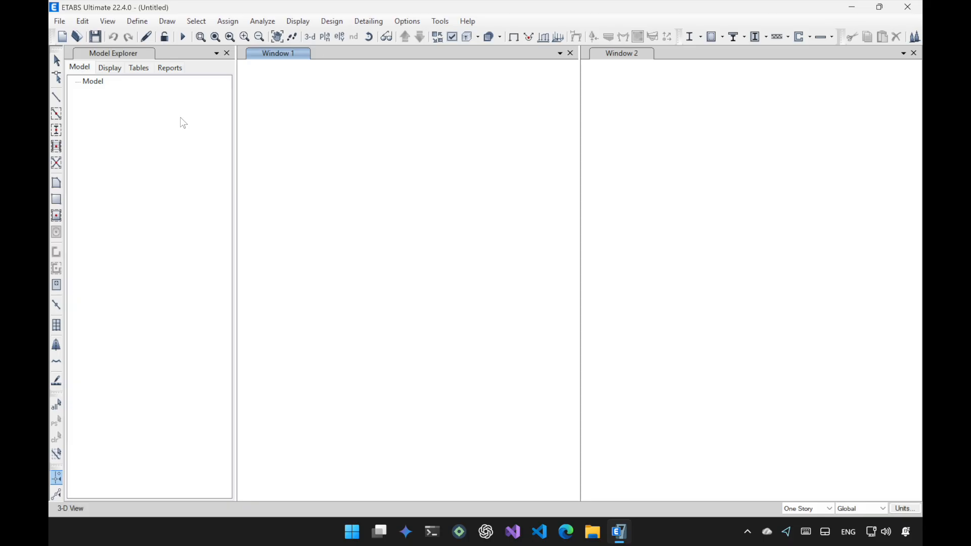
# Step: Add a new frame section property using the Section Designer shape type
pyautogui.click(136, 23)
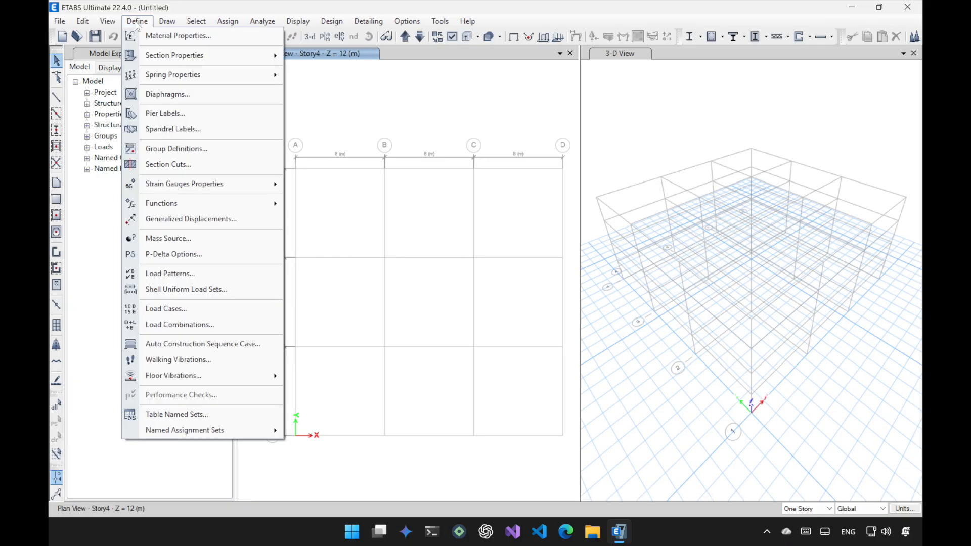
pyautogui.moveTo(180, 57)
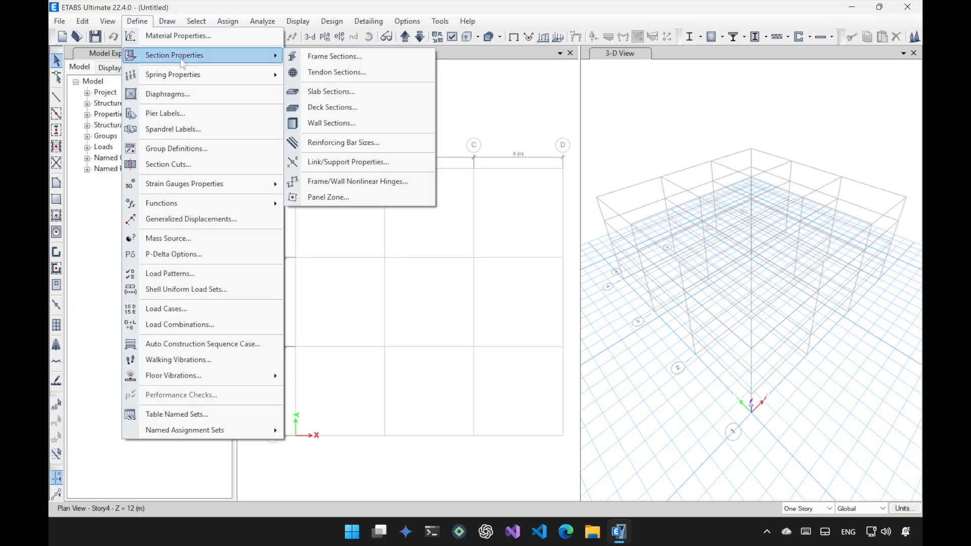
pyautogui.click(334, 57)
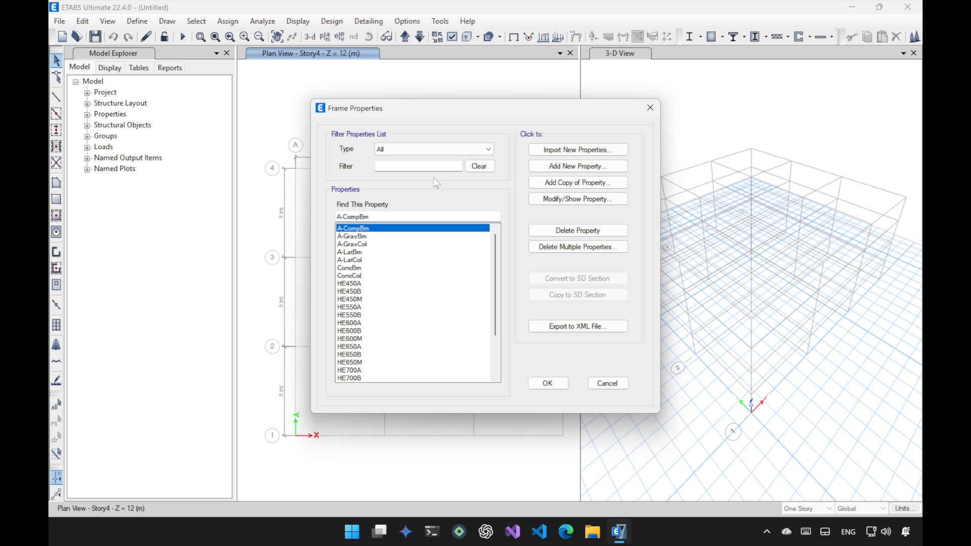
pyautogui.click(558, 169)
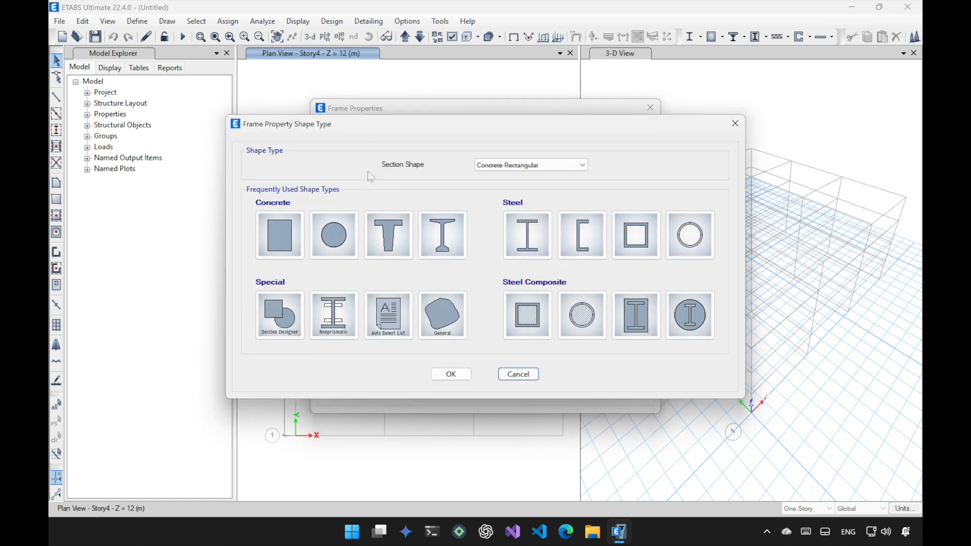
pyautogui.moveTo(397, 121); pyautogui.dragTo(386, 92)
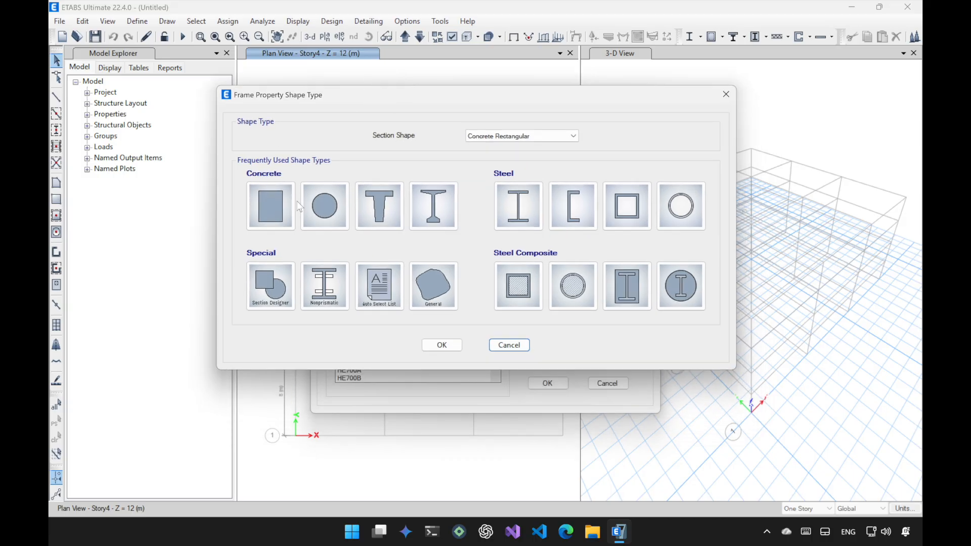
pyautogui.click(273, 286)
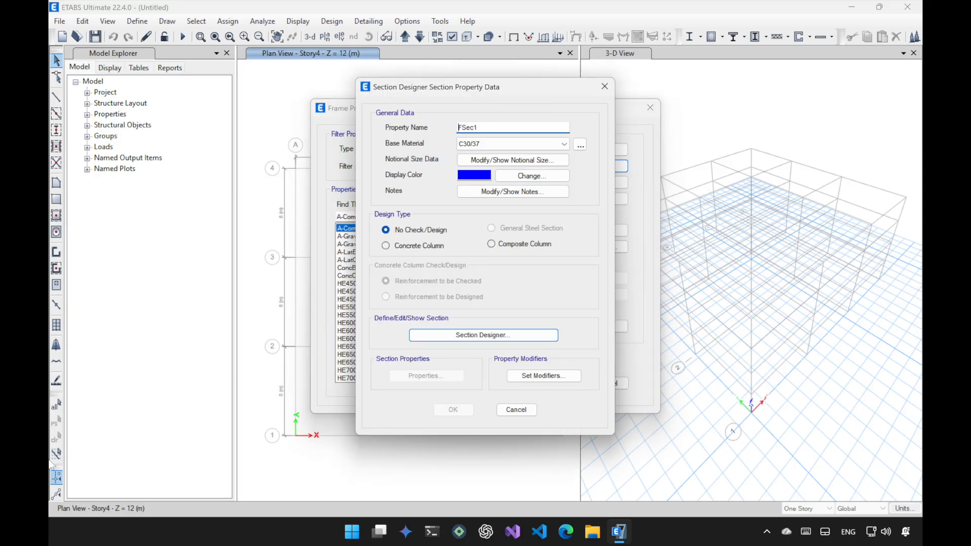
# Step: Name the section property 2IPE180, with base material S355 and the General Steel Section design type
pyautogui.click(486, 131)
pyautogui.moveTo(486, 130); pyautogui.dragTo(434, 125)
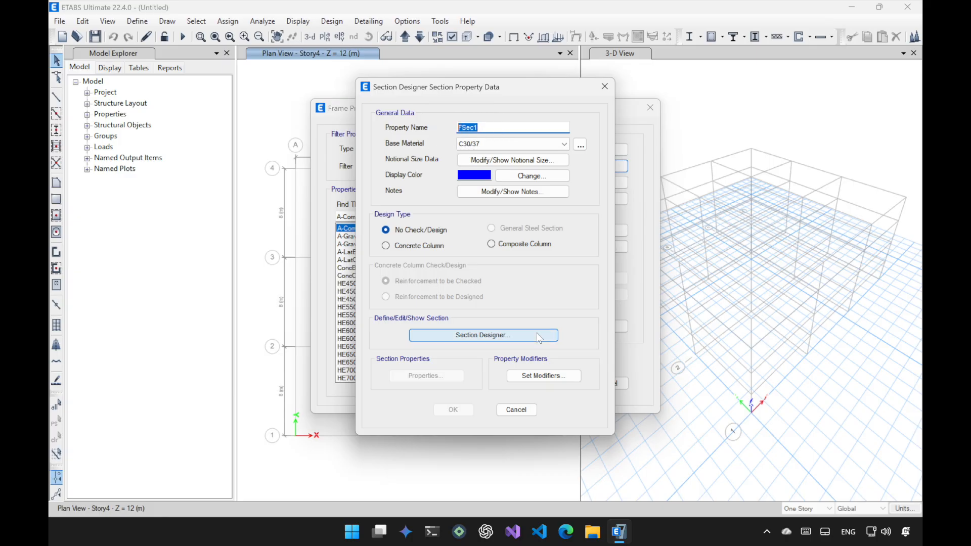
pyautogui.write('2IPE180')
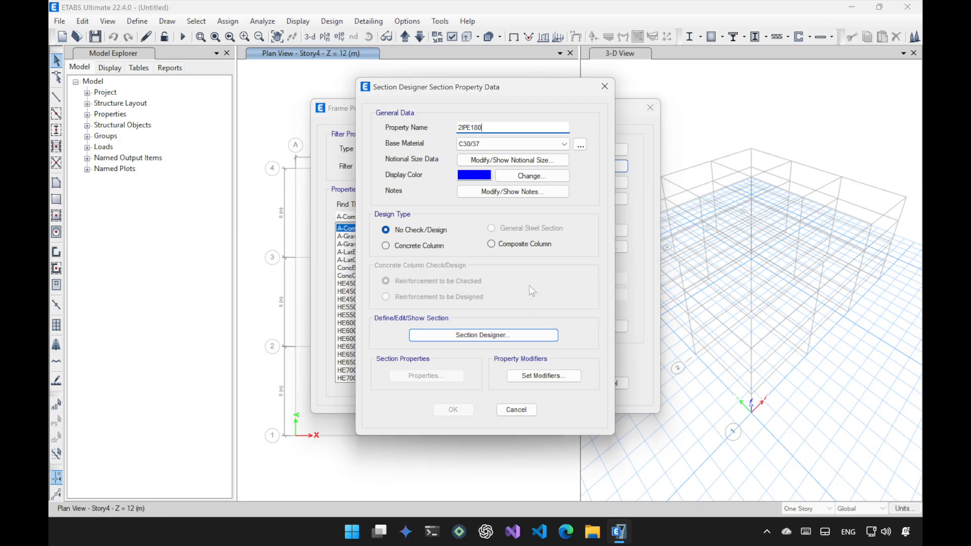
pyautogui.click(472, 146)
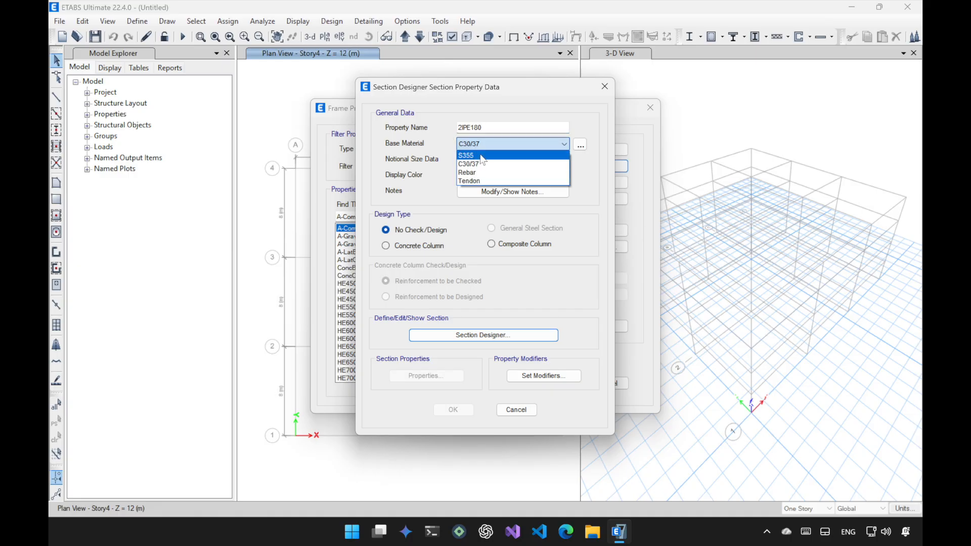
pyautogui.click(482, 157)
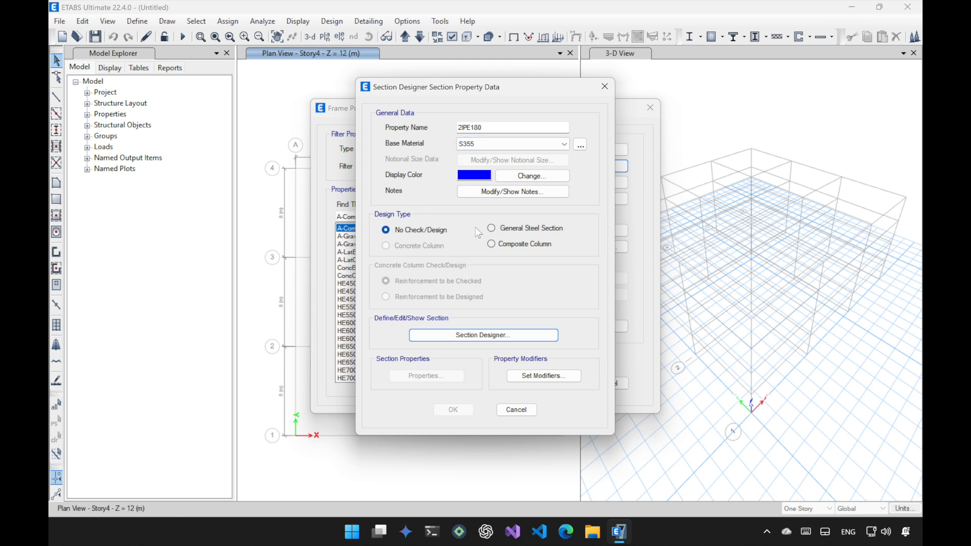
pyautogui.click(508, 229)
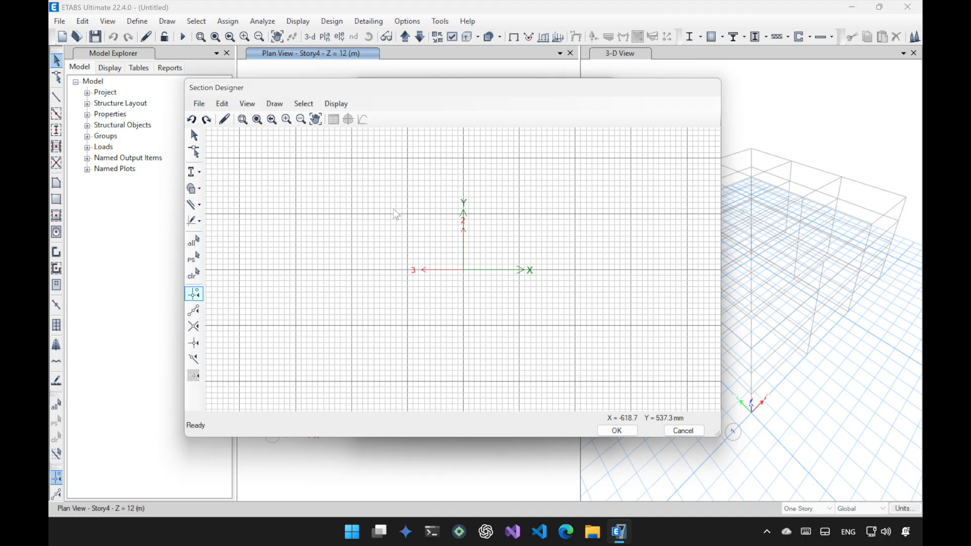
# Step: Draw a steel I-section shape in Section Designer, centred at X -500 mm, Y 500 mm
pyautogui.click(192, 172)
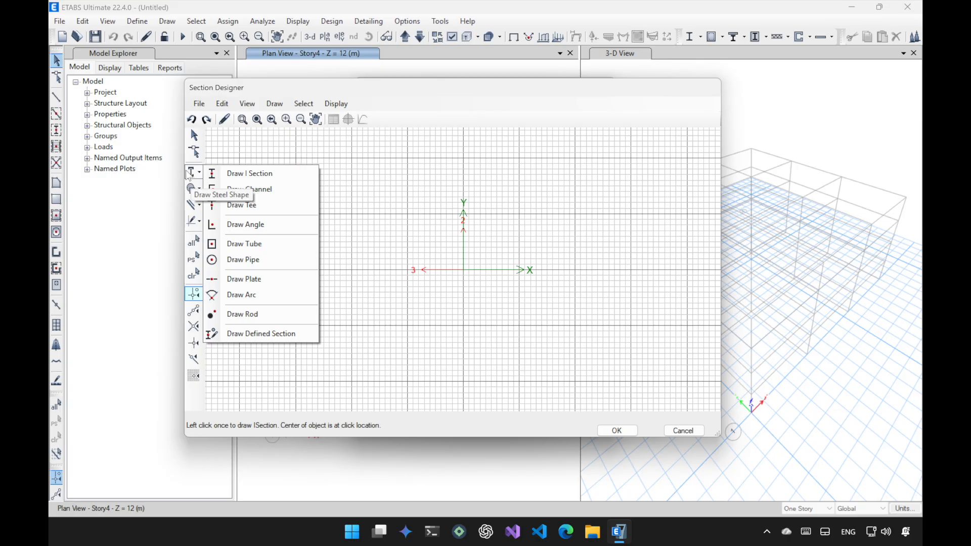
pyautogui.click(242, 173)
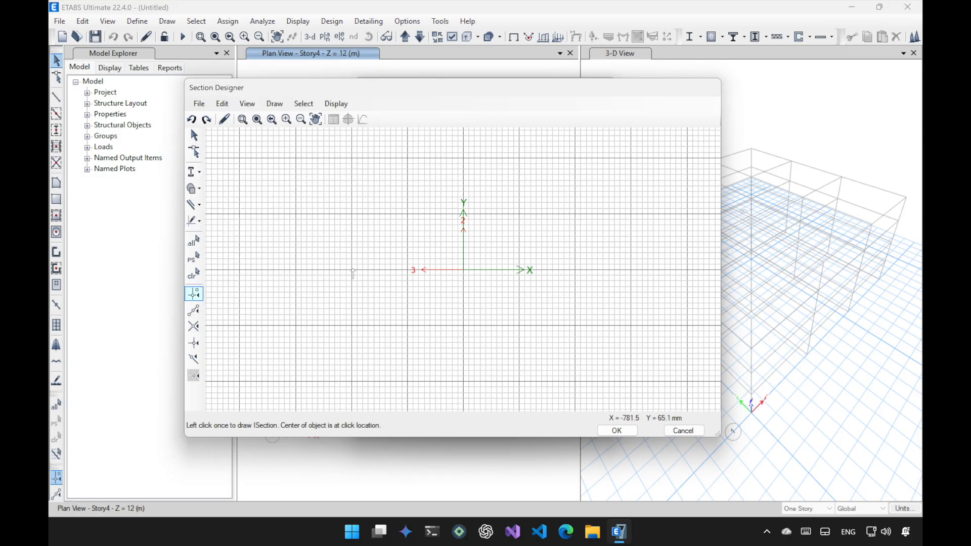
pyautogui.click(408, 214)
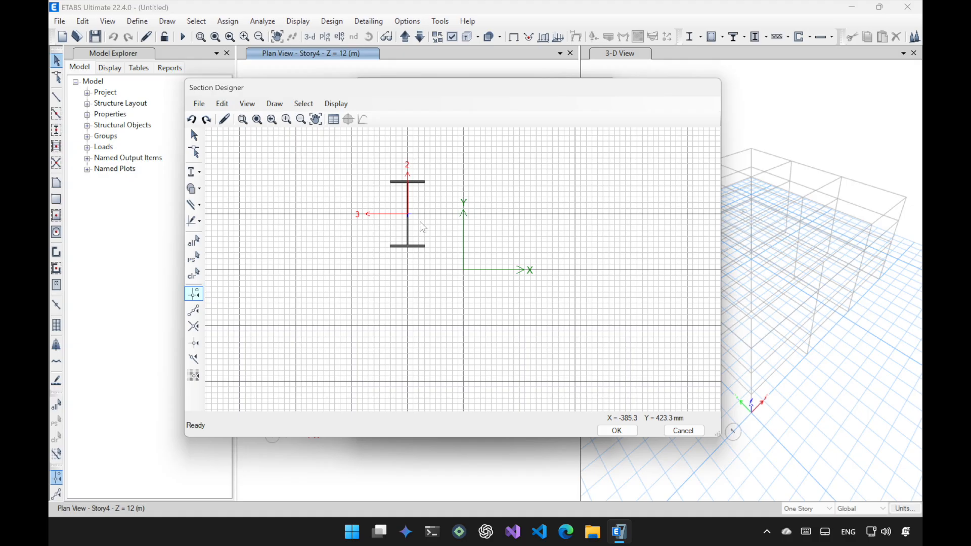
# Step: Review the drawn I-shape's location and geometry data, and accept the 2IPE180 section property
pyautogui.scroll(3, 400, 173)
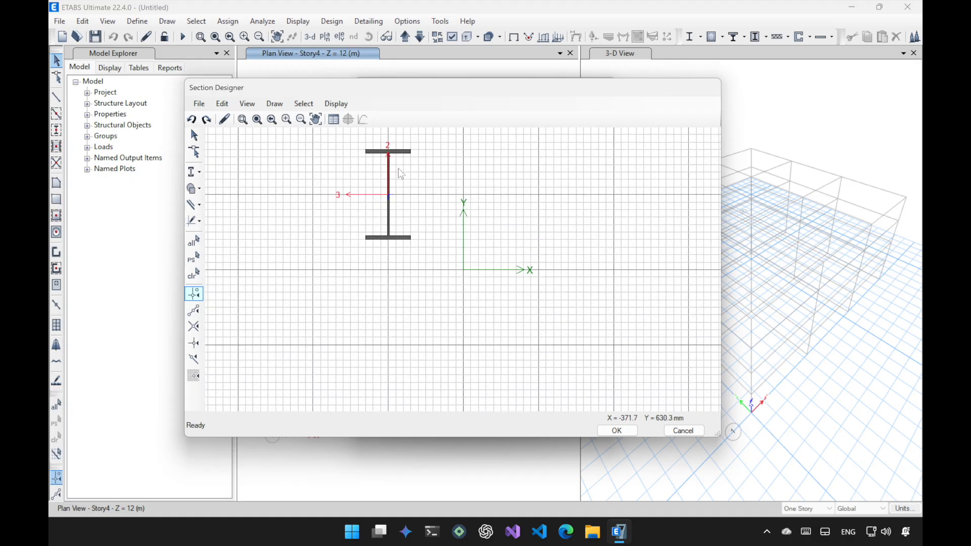
pyautogui.scroll(1, 388, 155)
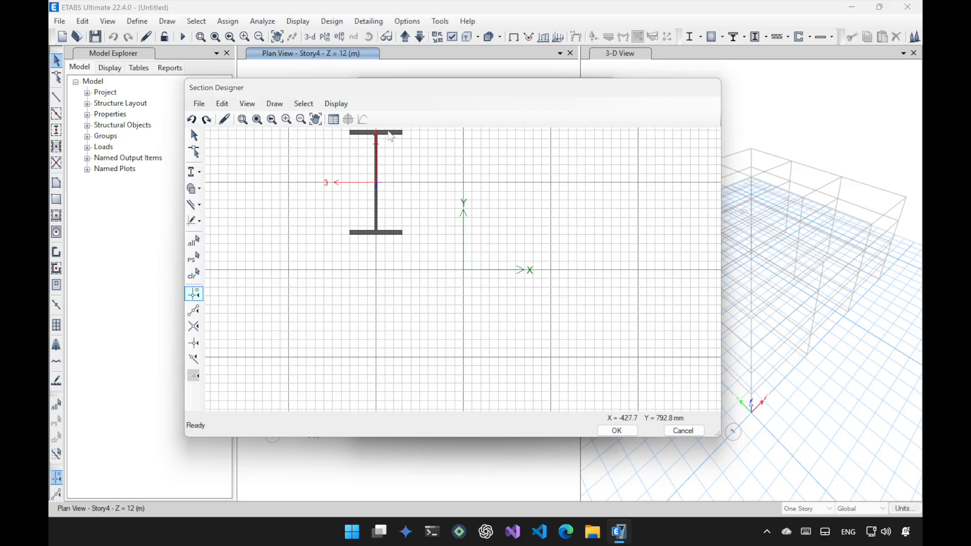
pyautogui.rightClick(390, 135)
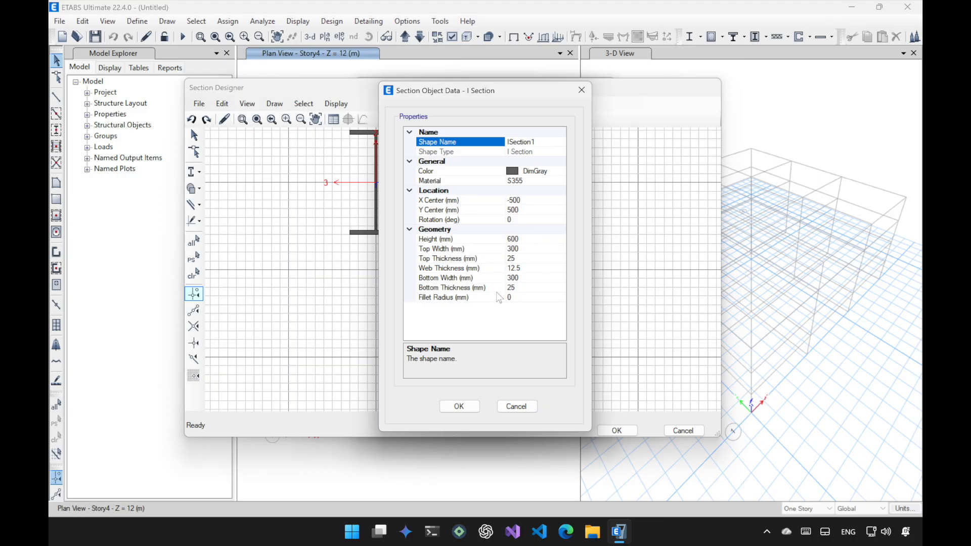
pyautogui.click(459, 406)
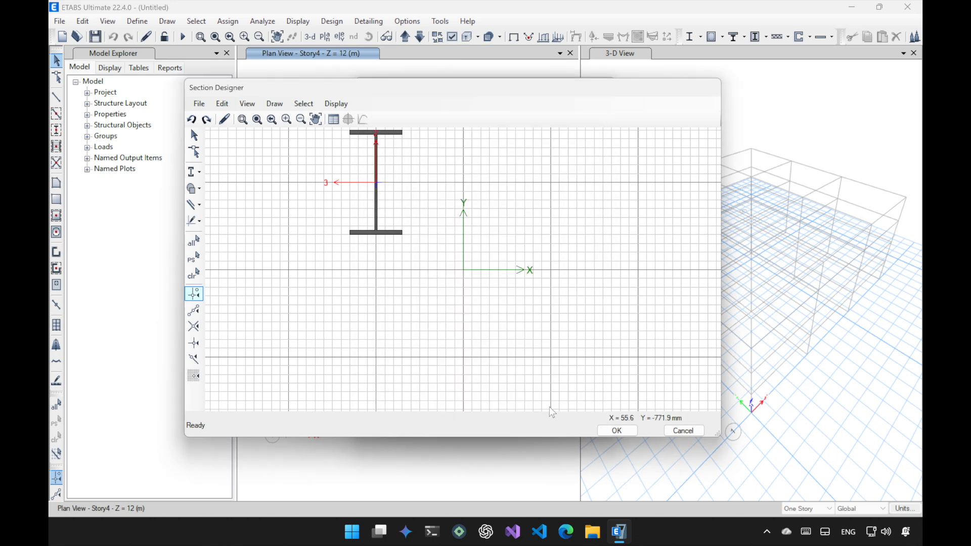
pyautogui.click(610, 431)
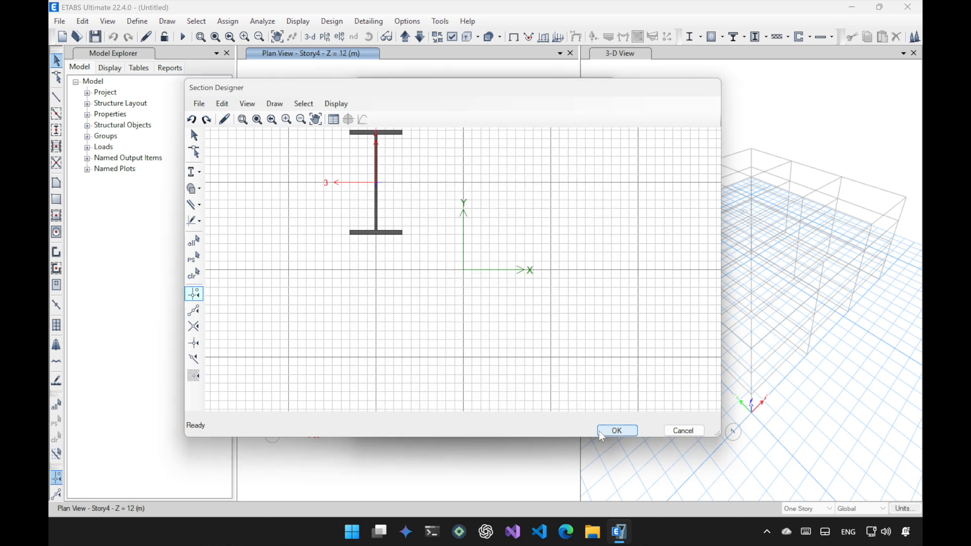
pyautogui.click(447, 410)
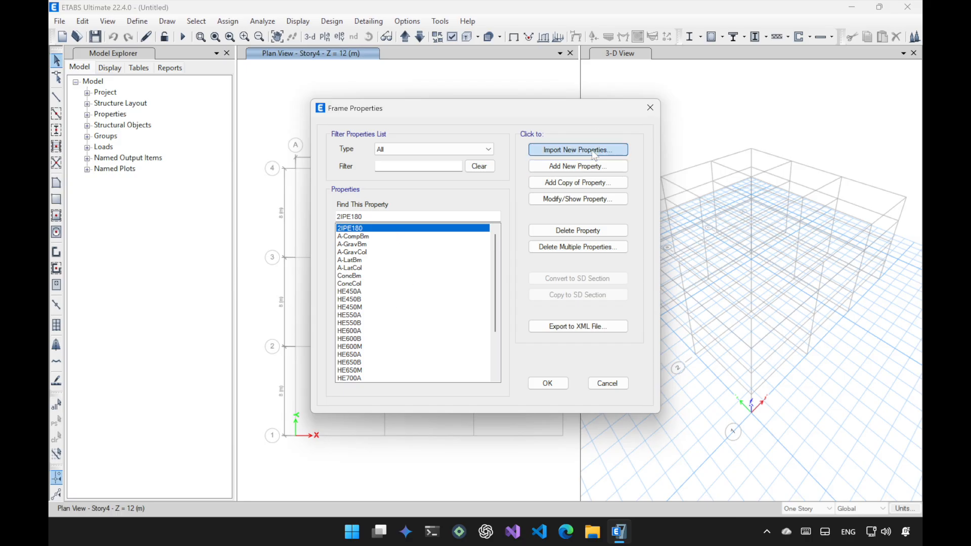
# Step: Import the IPE180 steel I/wide flange section from the Euro database with S355 material
pyautogui.click(592, 166)
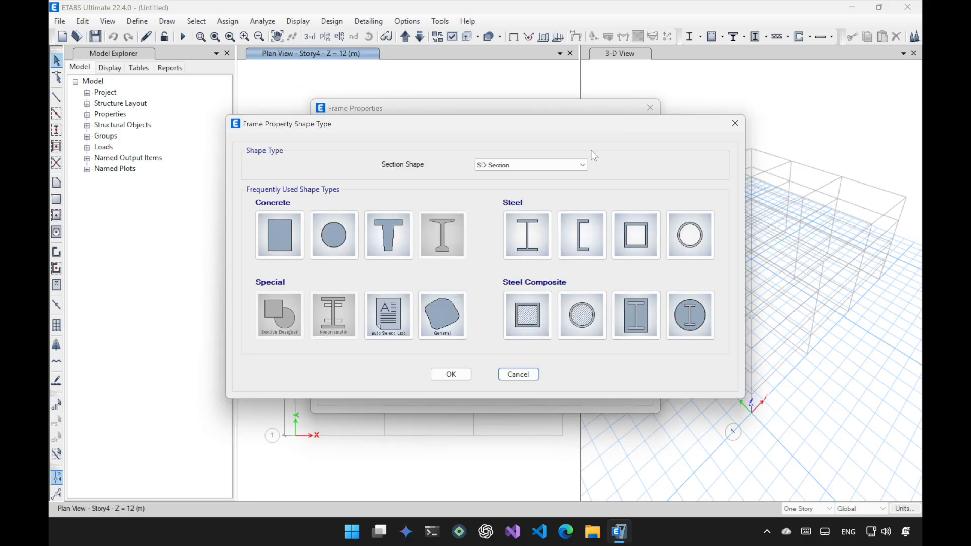
pyautogui.click(516, 222)
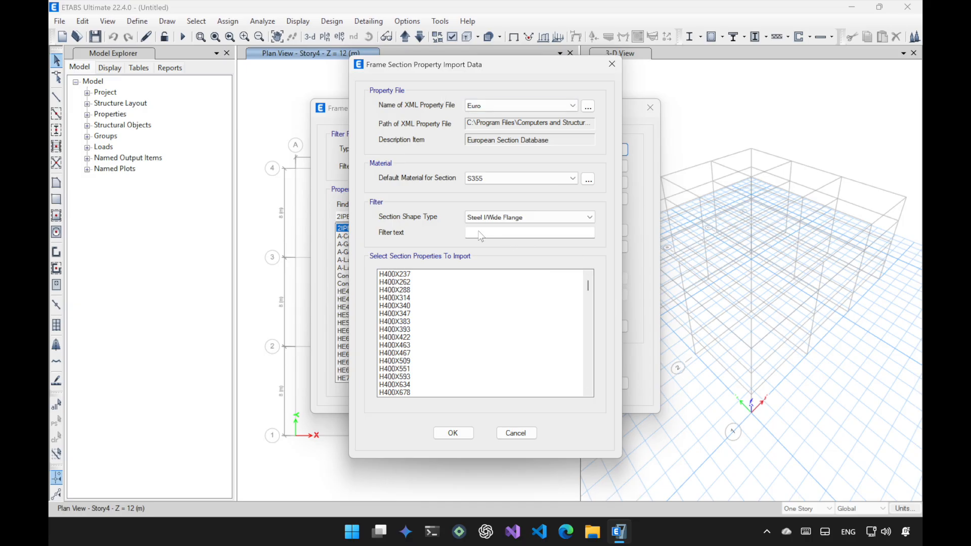
pyautogui.click(505, 231)
pyautogui.write('ipe')
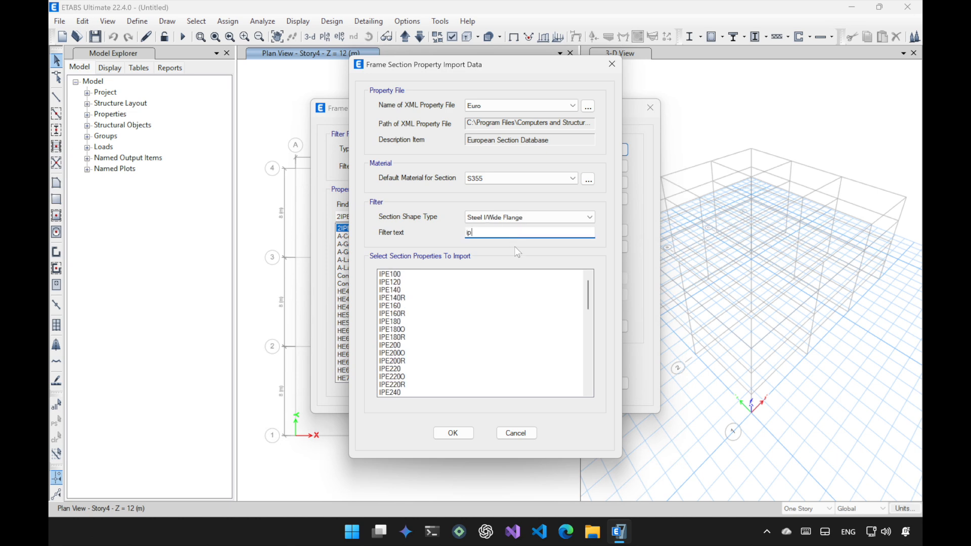
pyautogui.click(397, 321)
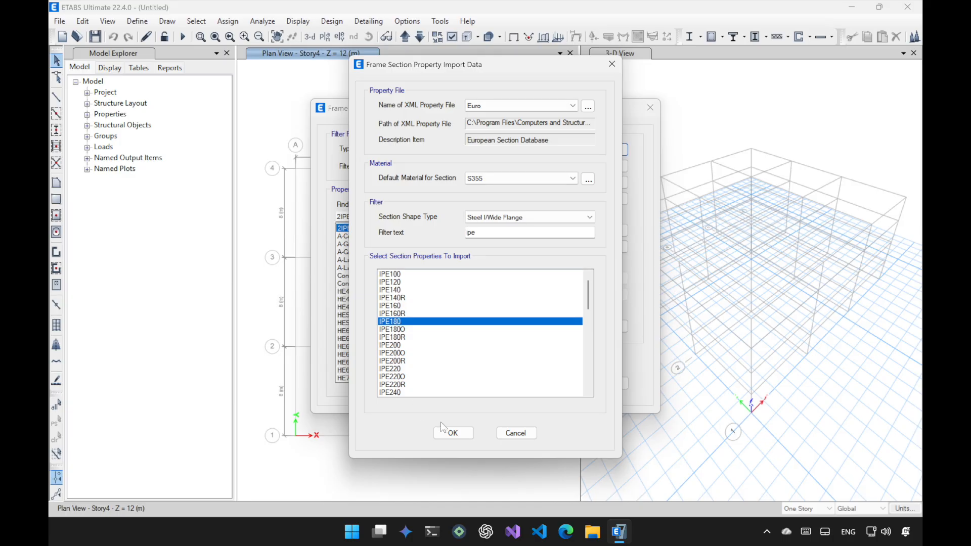
pyautogui.click(452, 433)
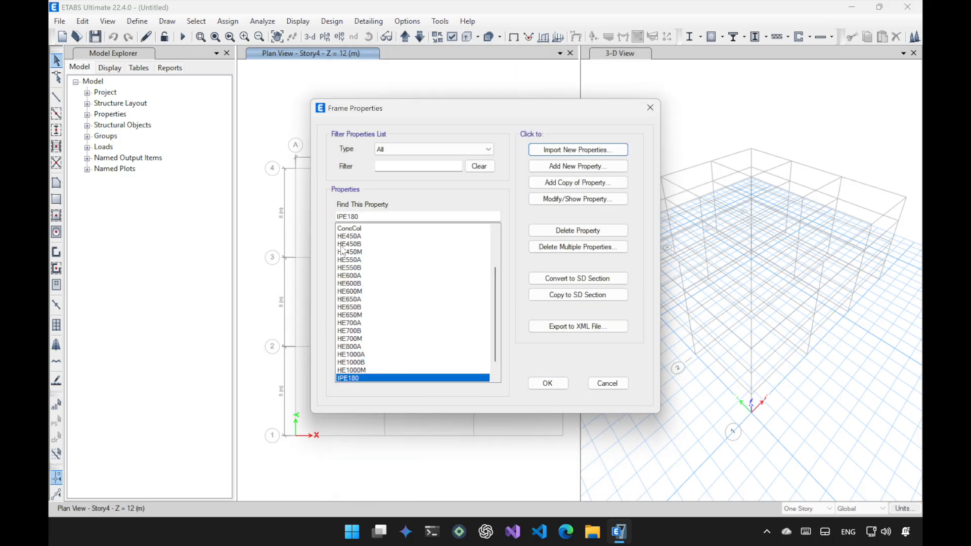
# Step: Copy the IPE180 property to a Section Designer section and name it 2IPE180-1
pyautogui.click(357, 380)
pyautogui.click(567, 296)
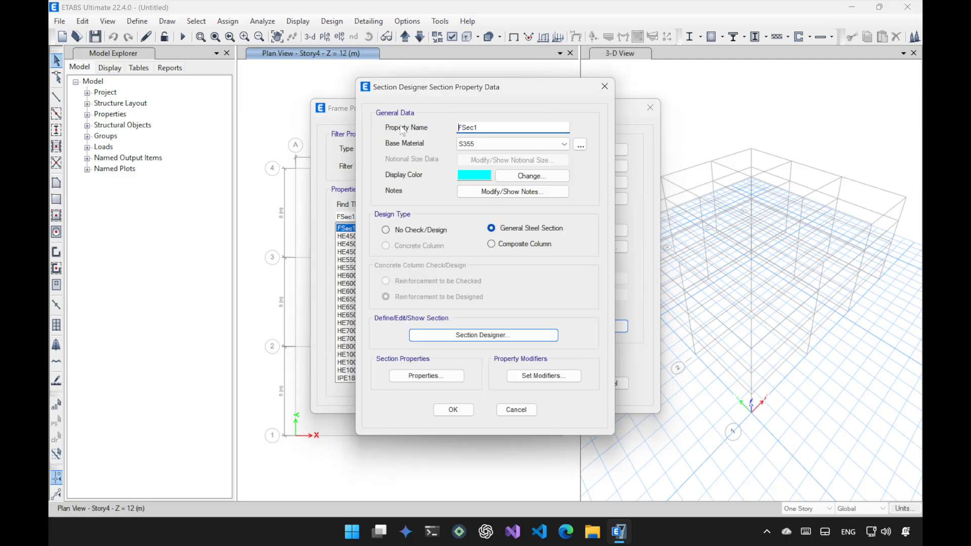
pyautogui.moveTo(492, 126); pyautogui.dragTo(403, 124)
pyautogui.write('2IPE180-1')
pyautogui.moveTo(480, 92); pyautogui.dragTo(593, 89)
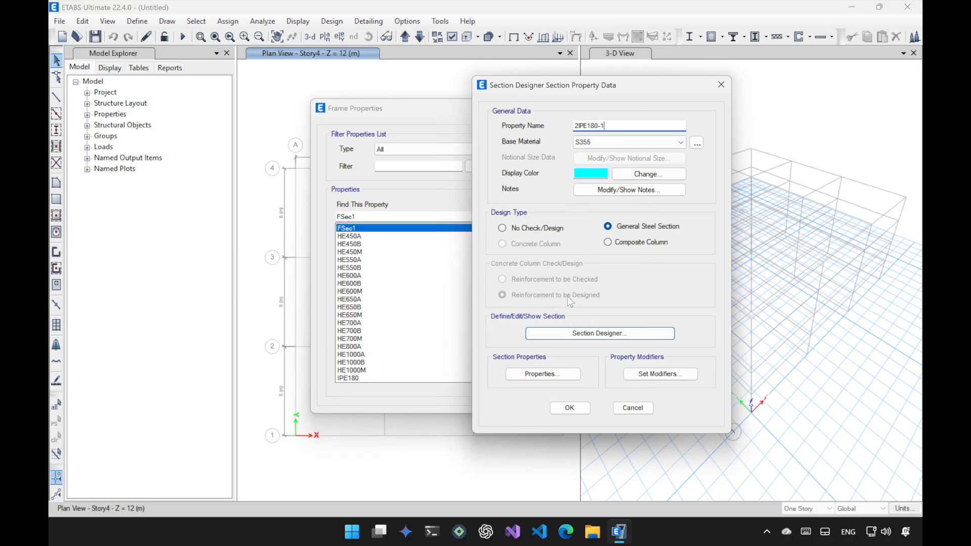
# Step: Open 2IPE180-1 in Section Designer and set the I-shape's X Center to -45.5 mm
pyautogui.click(576, 334)
pyautogui.moveTo(516, 85); pyautogui.dragTo(596, 77)
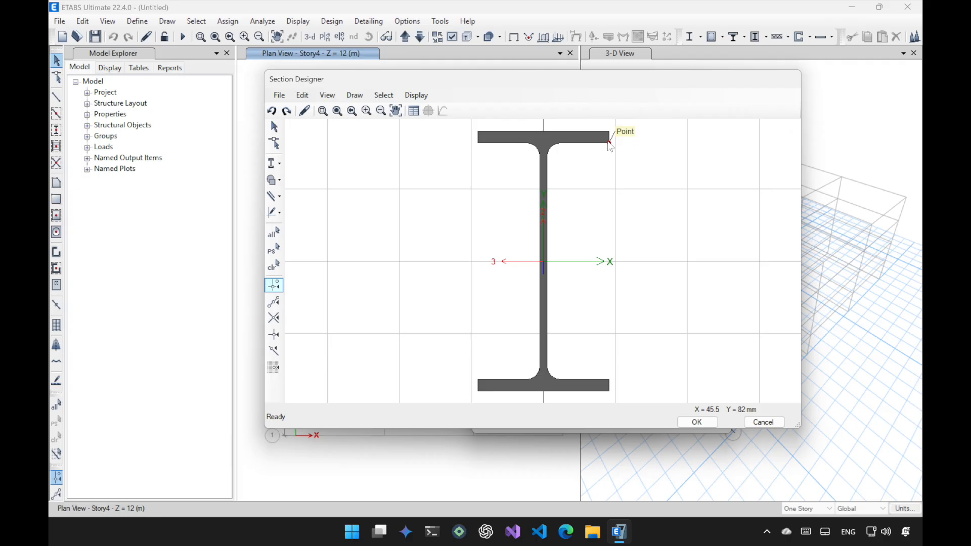
pyautogui.rightClick(547, 140)
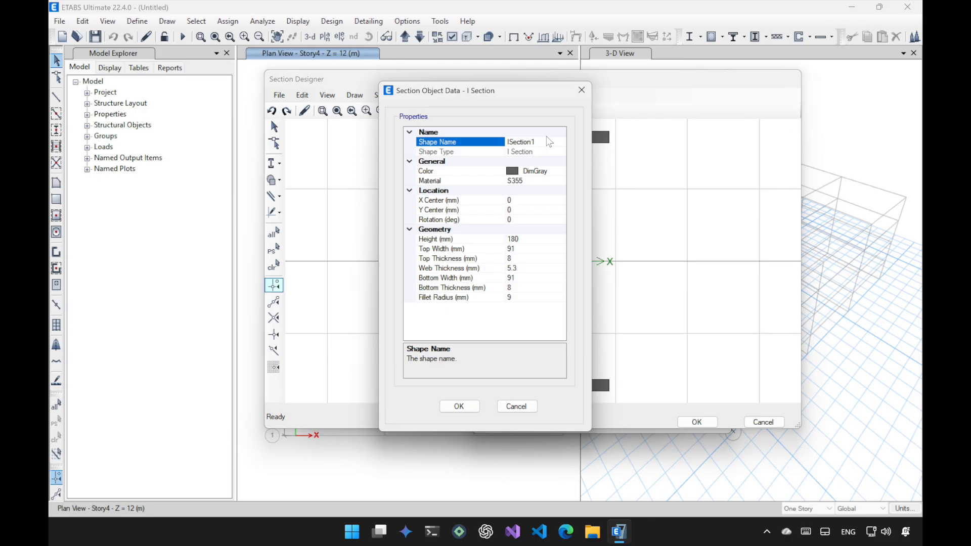
pyautogui.click(516, 200)
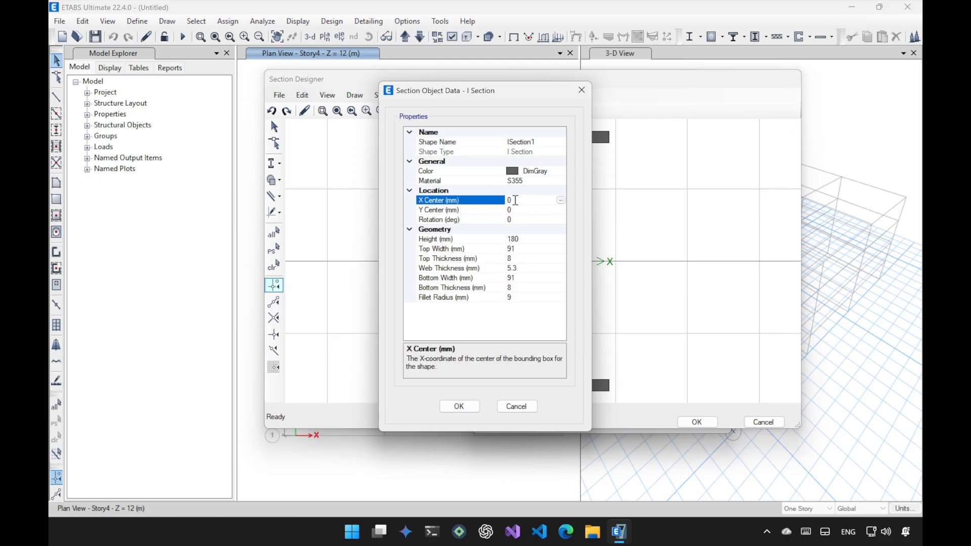
pyautogui.write('-45.5')
pyautogui.click(458, 406)
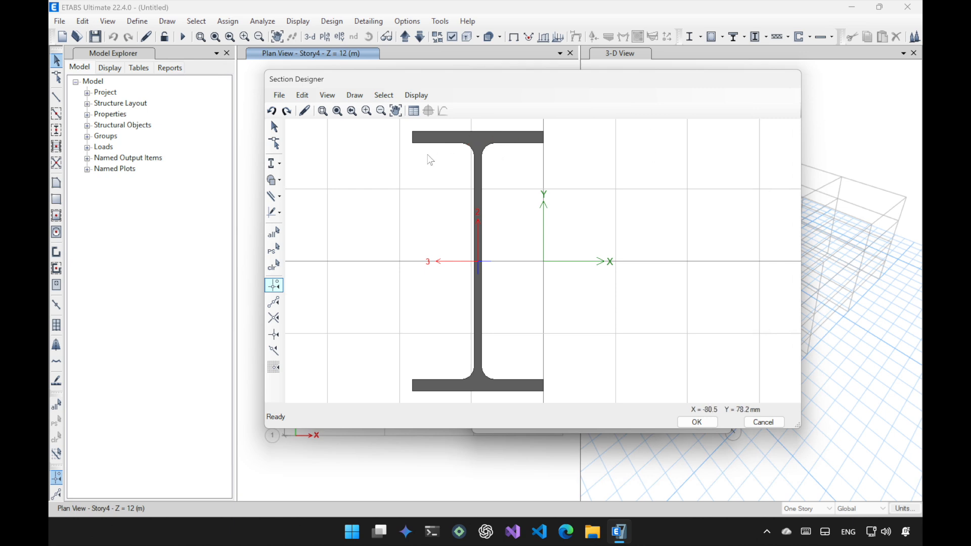
# Step: Replicate the I-shape by mirroring it about the Y axis, keeping the original shape
pyautogui.click(477, 138)
pyautogui.click(304, 96)
pyautogui.click(328, 313)
pyautogui.moveTo(462, 133); pyautogui.dragTo(740, 110)
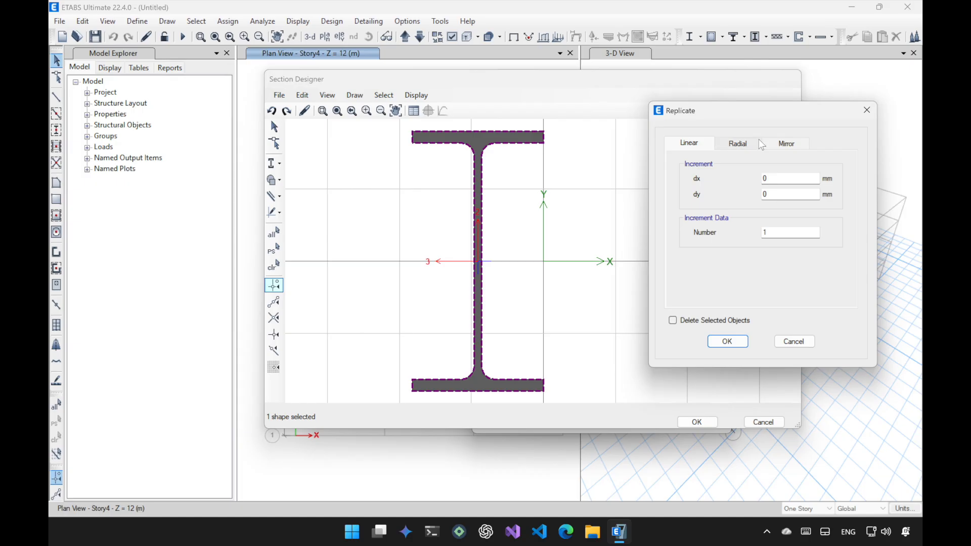
pyautogui.click(784, 146)
pyautogui.click(739, 179)
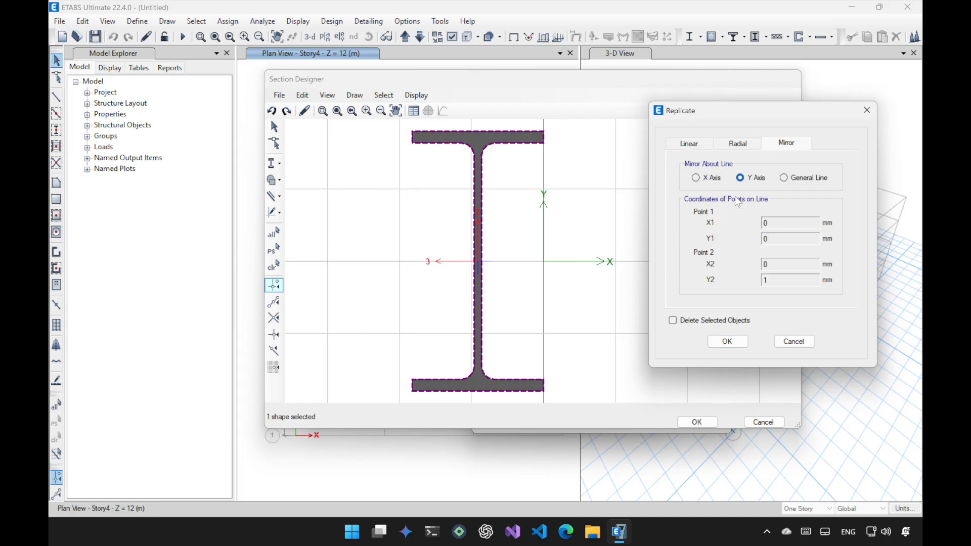
pyautogui.click(727, 342)
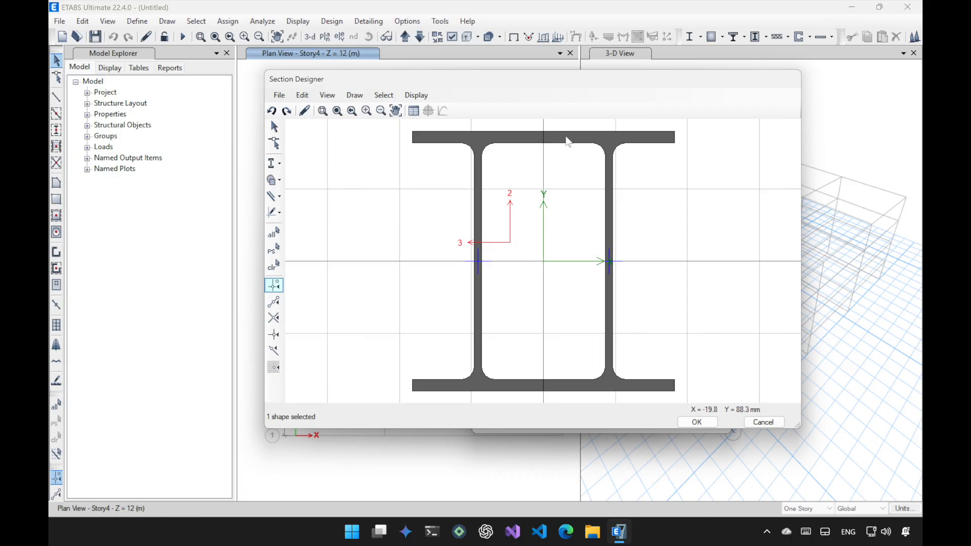
# Step: Set the X Center of the mirrored I-shape on the positive X side to 45.6 mm
pyautogui.rightClick(611, 137)
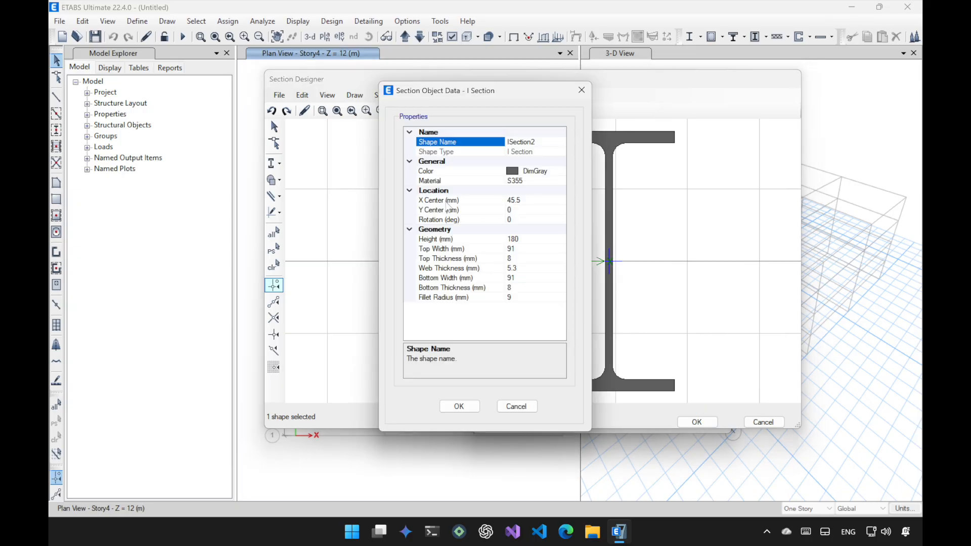
pyautogui.click(528, 199)
pyautogui.moveTo(529, 197); pyautogui.dragTo(517, 197)
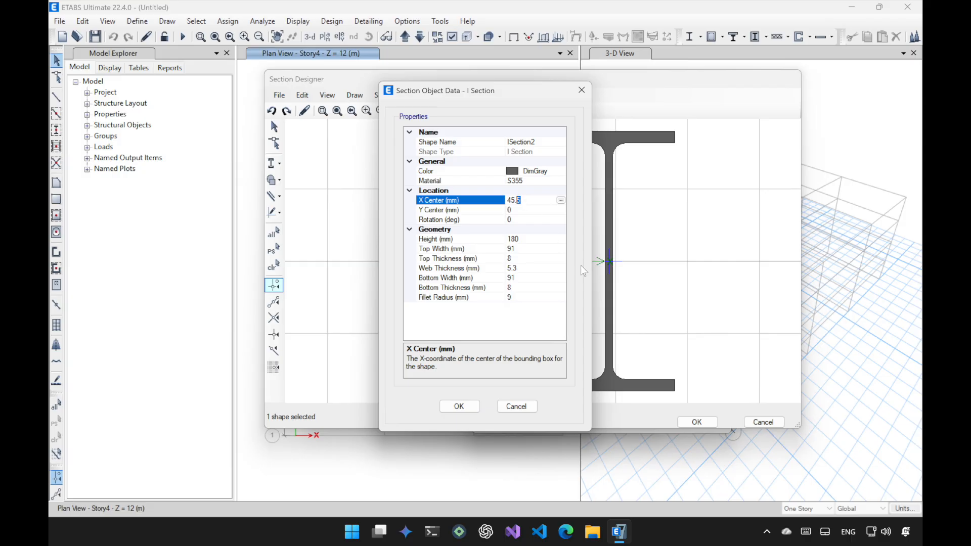
pyautogui.write('6')
pyautogui.press('Return')
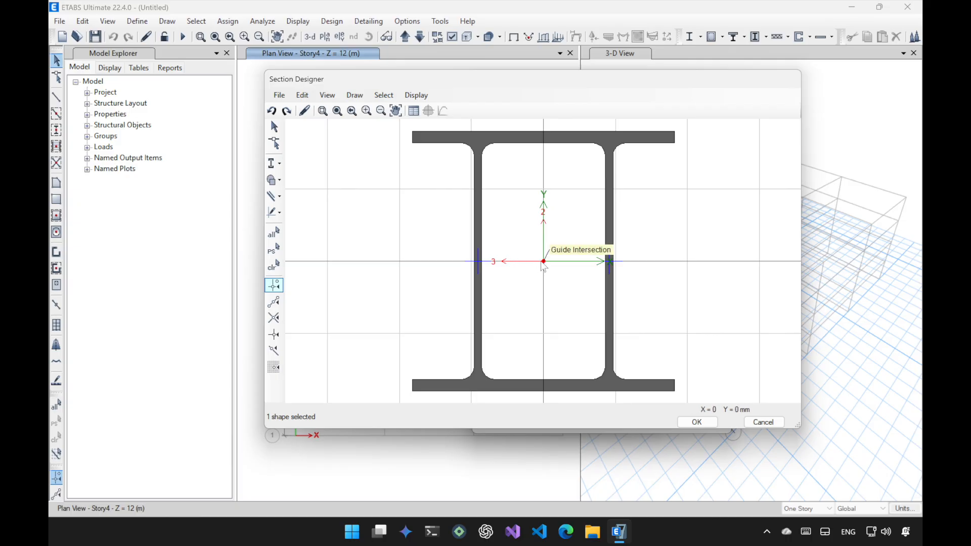
# Step: Set the X Center of the original I-shape on the negative X side to -45.6 mm
pyautogui.rightClick(495, 139)
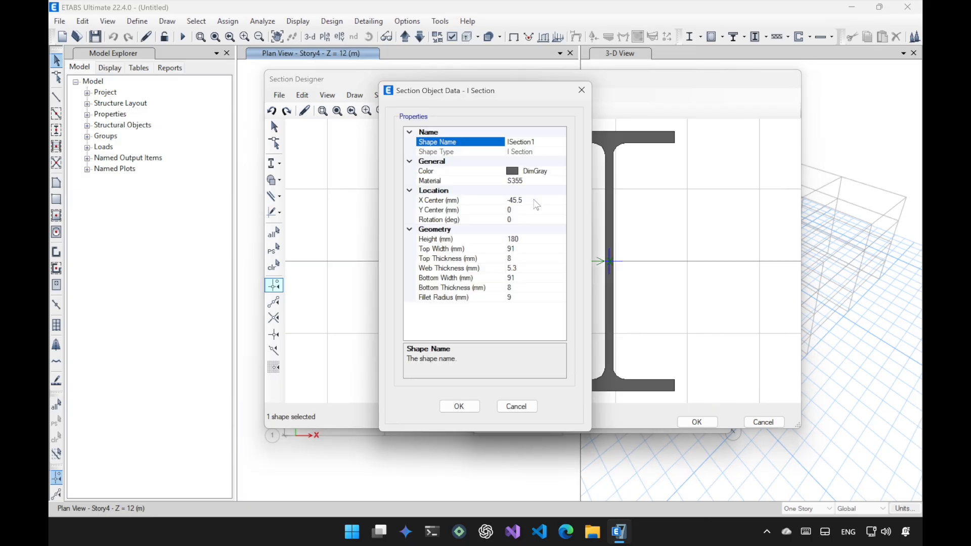
pyautogui.click(533, 200)
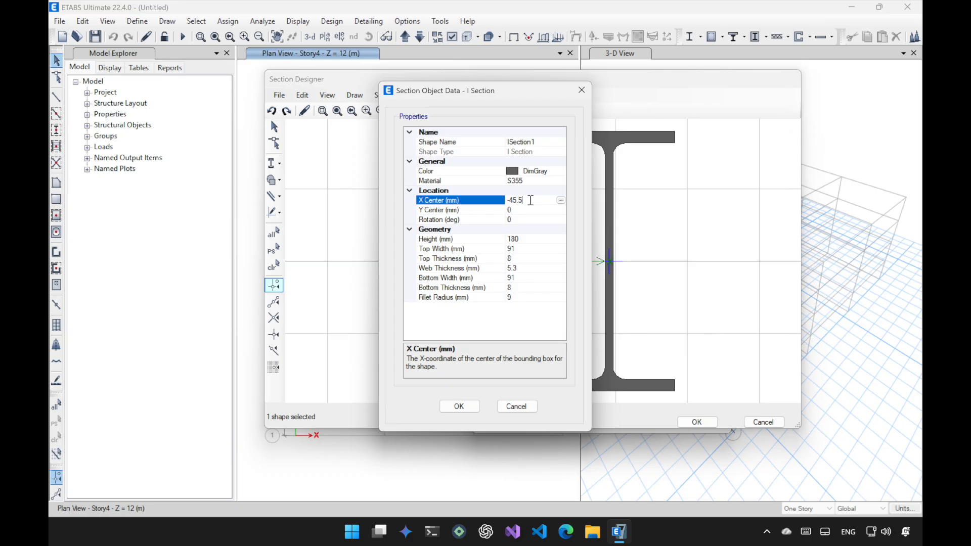
pyautogui.moveTo(531, 200); pyautogui.dragTo(518, 201)
pyautogui.write('6')
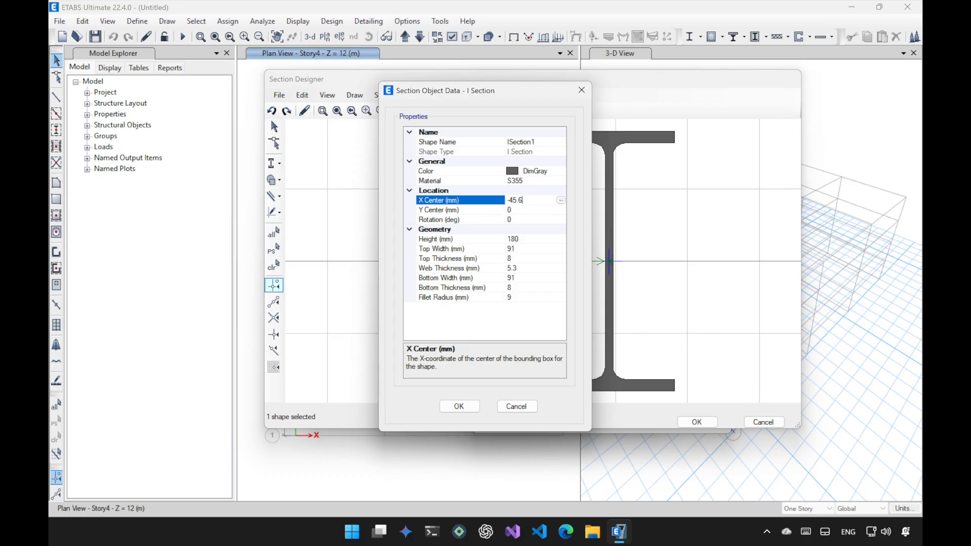
pyautogui.click(459, 406)
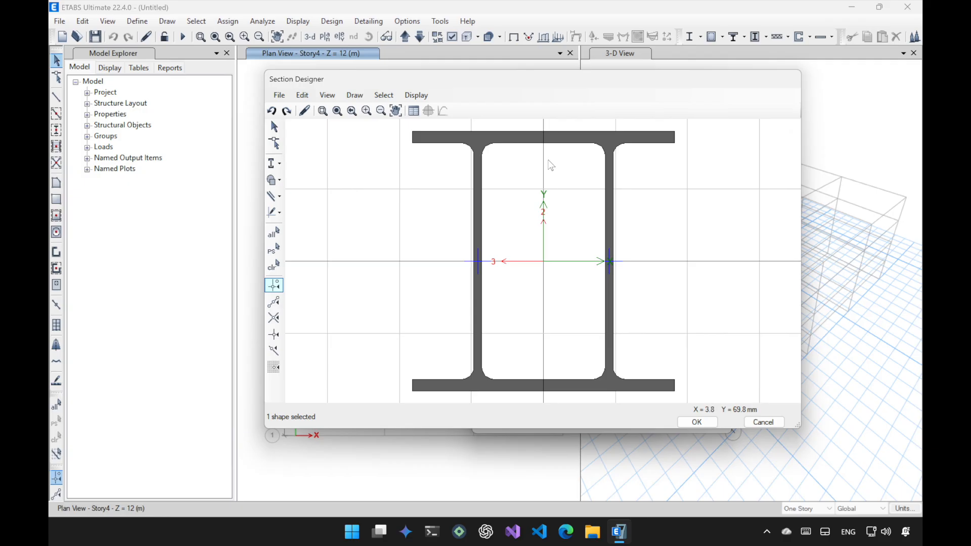
# Step: Draw a steel plate beside the double I-section, centred at about X -149.5 mm and Y 50.6 mm
pyautogui.click(271, 163)
pyautogui.click(279, 163)
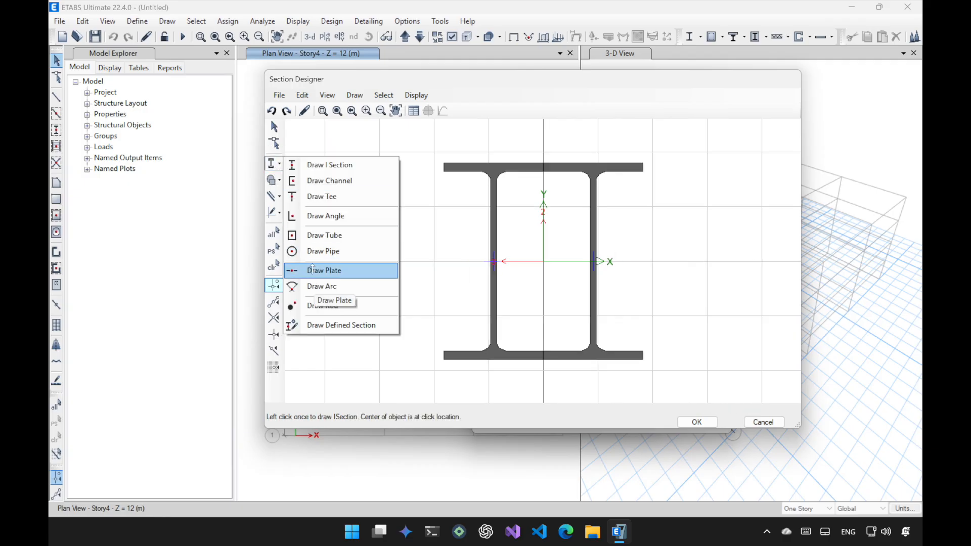
pyautogui.click(314, 270)
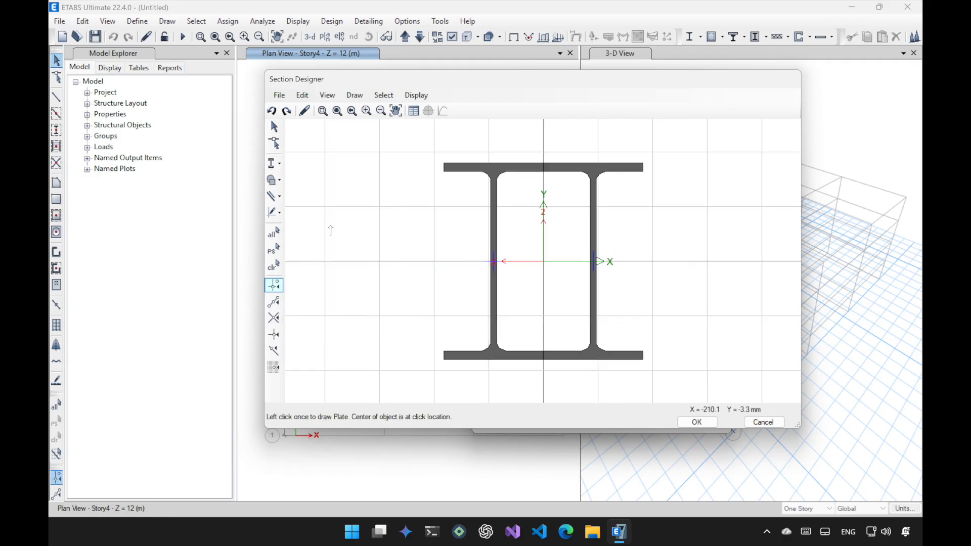
pyautogui.click(356, 245)
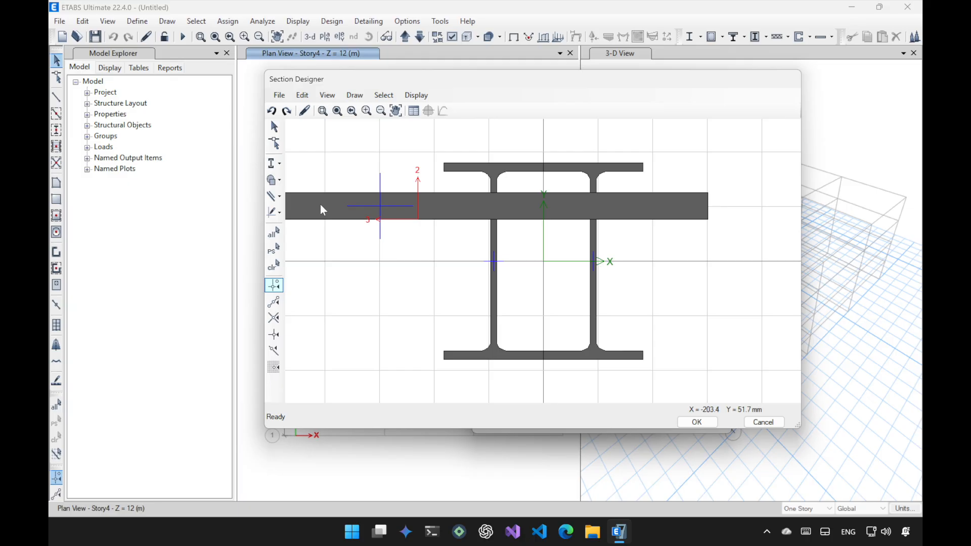
# Step: Set the new plate's width to 140 mm and its thickness to 15 mm
pyautogui.rightClick(442, 202)
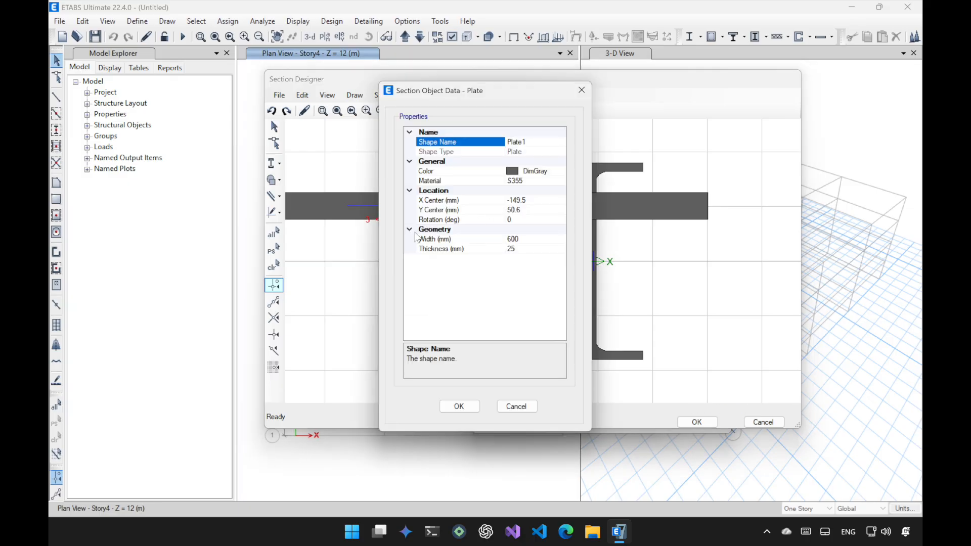
pyautogui.click(518, 241)
pyautogui.click(523, 241)
pyautogui.click(452, 241)
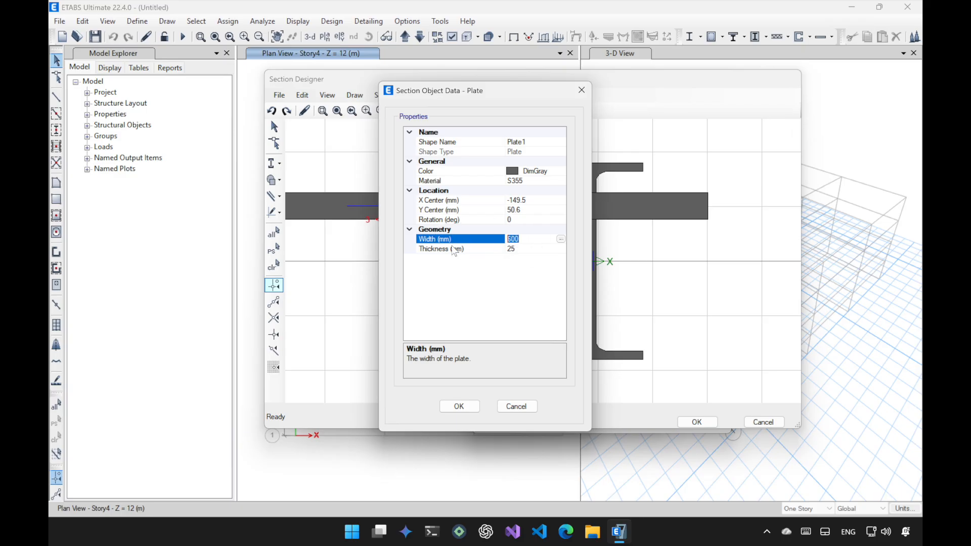
pyautogui.write('140')
pyautogui.click(518, 248)
pyautogui.write('15')
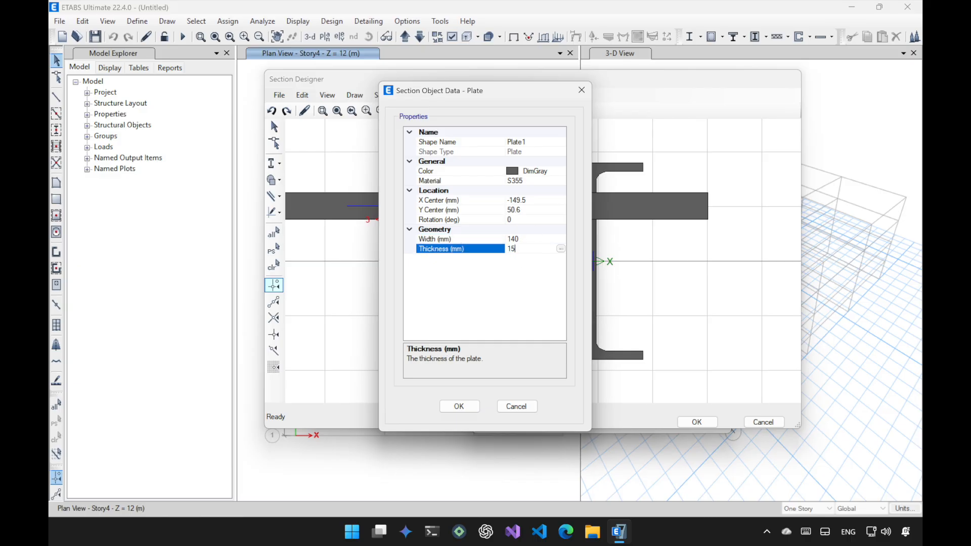
pyautogui.click(446, 407)
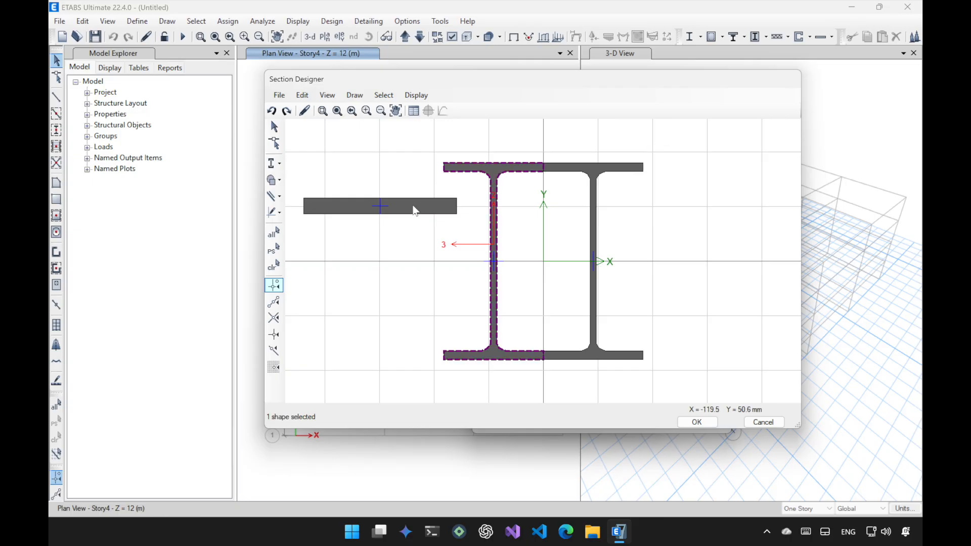
# Step: Place the plate on the upper flanges by setting X Center to 0 and Y Center to 90+.5*15 (97.5 mm)
pyautogui.rightClick(414, 206)
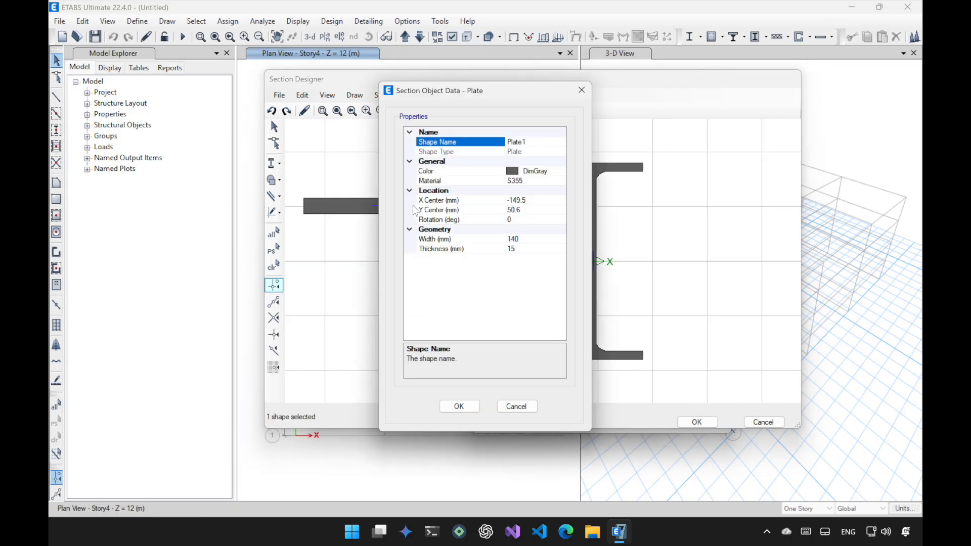
pyautogui.click(518, 199)
pyautogui.write('0')
pyautogui.moveTo(497, 91); pyautogui.dragTo(336, 125)
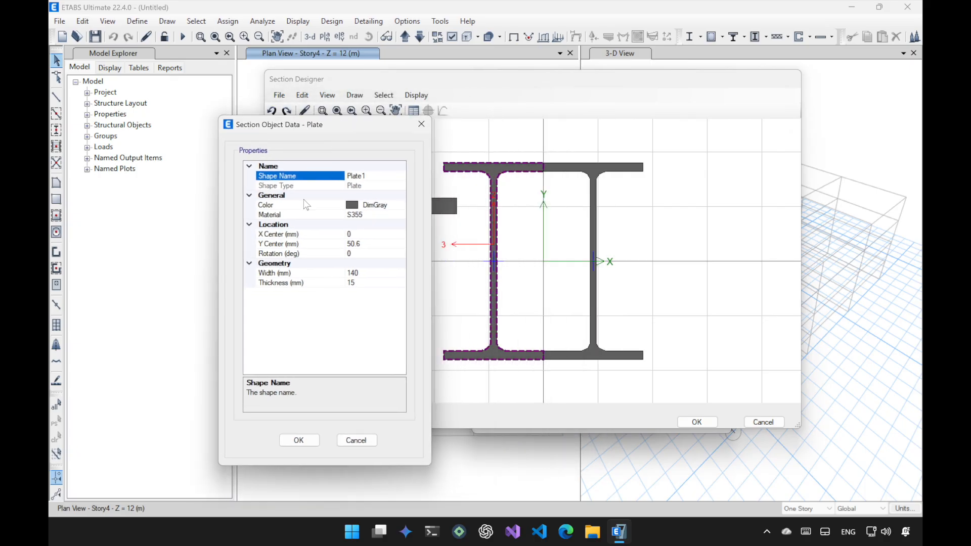
pyautogui.click(371, 244)
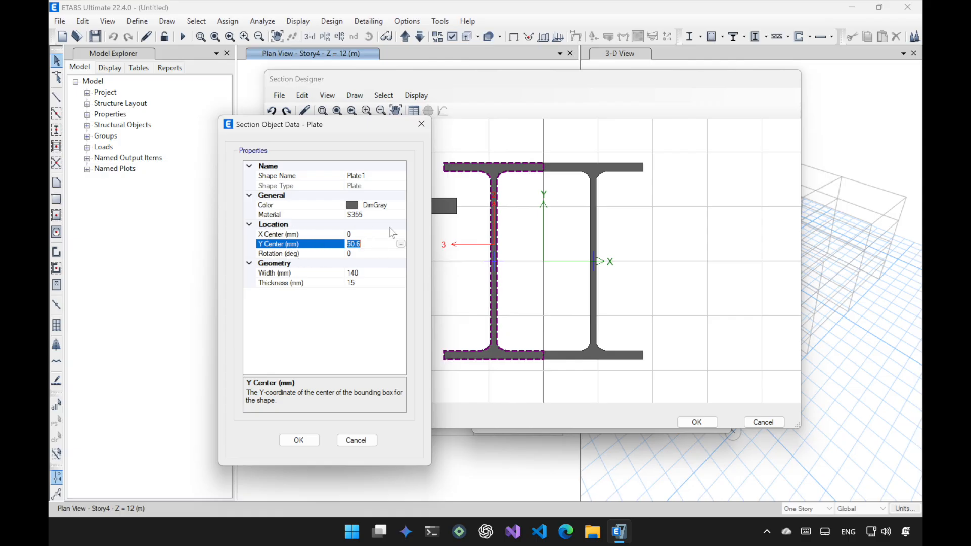
pyautogui.write('90+.5*15')
pyautogui.press('Return')
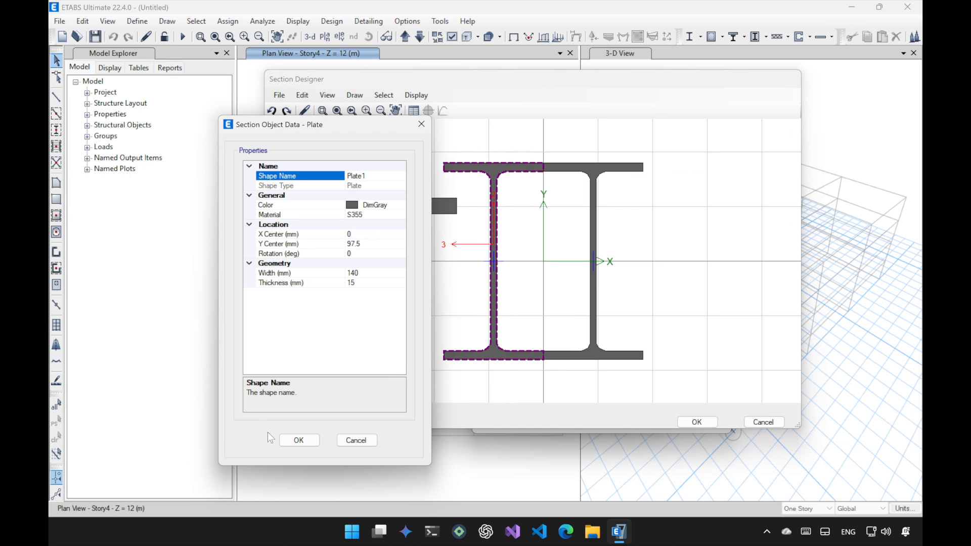
pyautogui.click(298, 440)
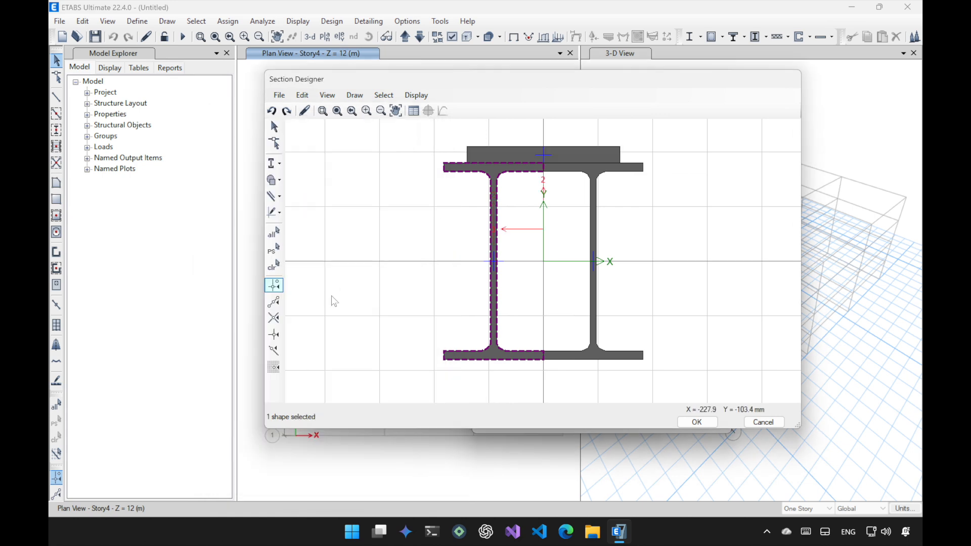
# Step: Replicate only the upper cover plate by mirroring it about the X axis onto the lower flanges
pyautogui.click(444, 210)
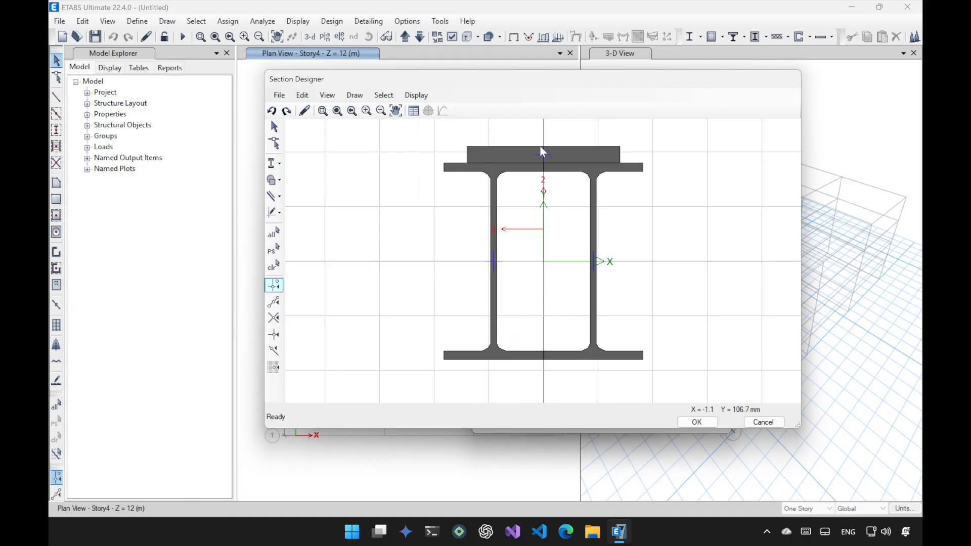
pyautogui.click(568, 152)
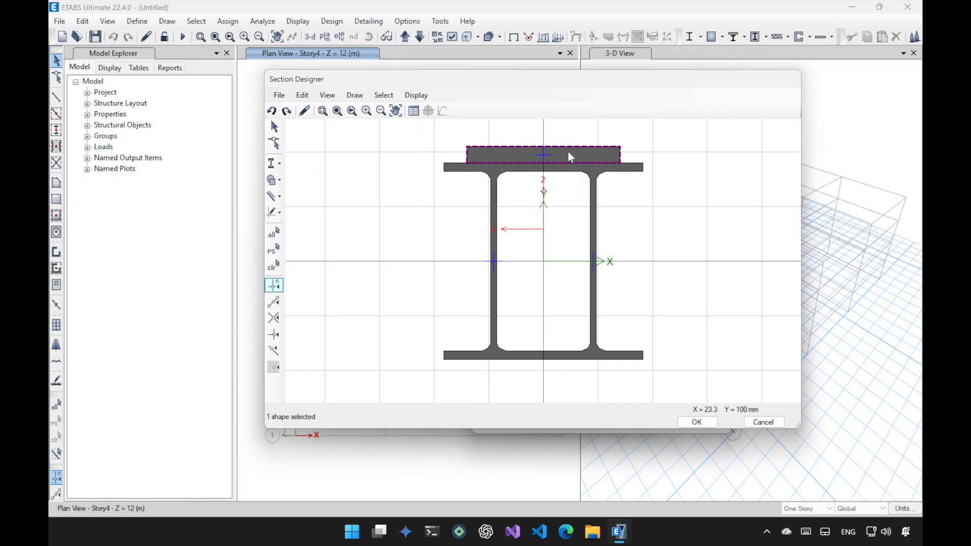
pyautogui.click(302, 95)
pyautogui.click(334, 321)
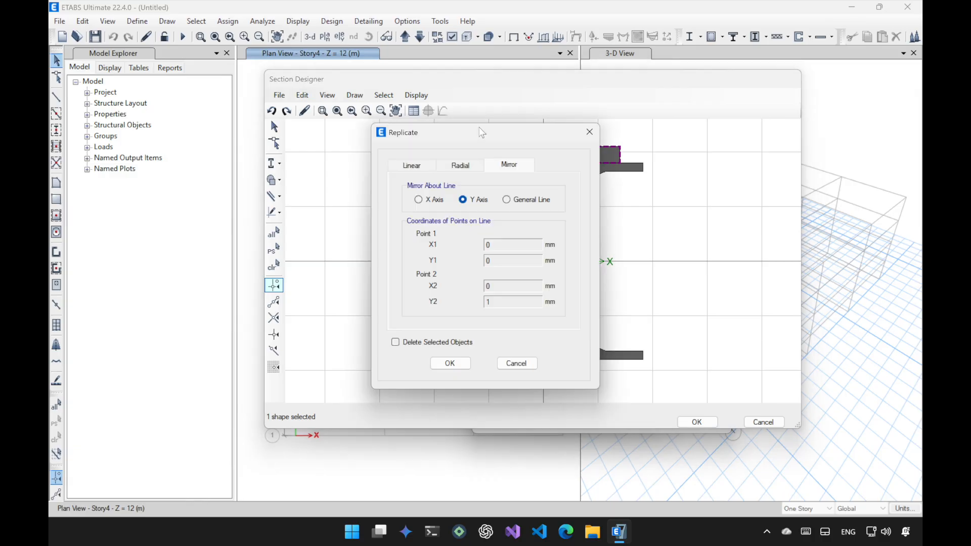
pyautogui.moveTo(484, 140); pyautogui.dragTo(723, 130)
pyautogui.click(670, 189)
pyautogui.click(688, 351)
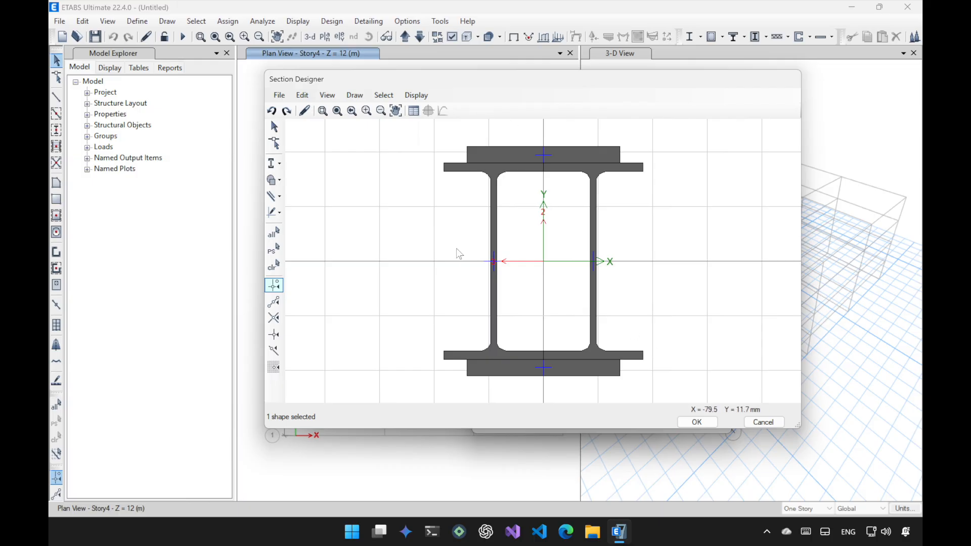
# Step: Draw another steel plate on the negative X side, centred at about X -150 mm and Y 3 mm
pyautogui.click(278, 163)
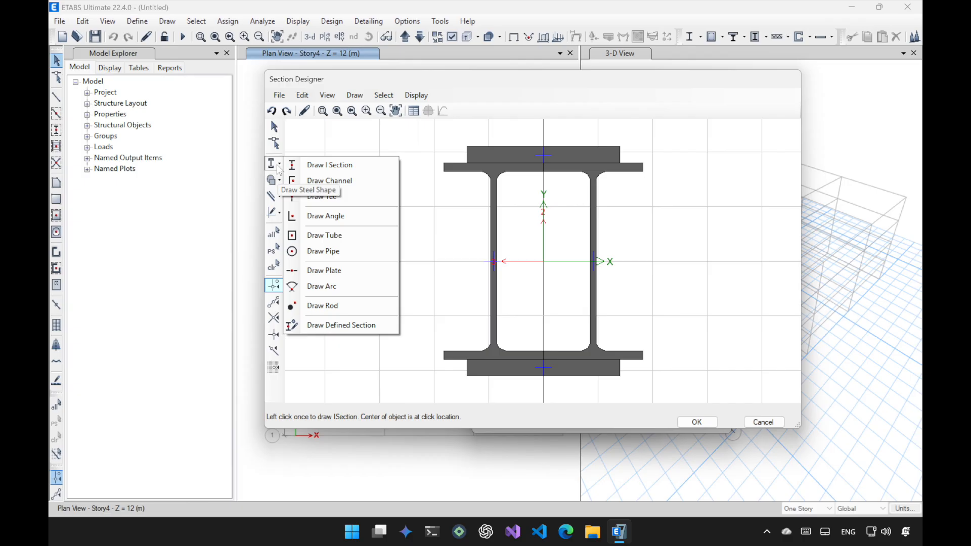
pyautogui.click(324, 272)
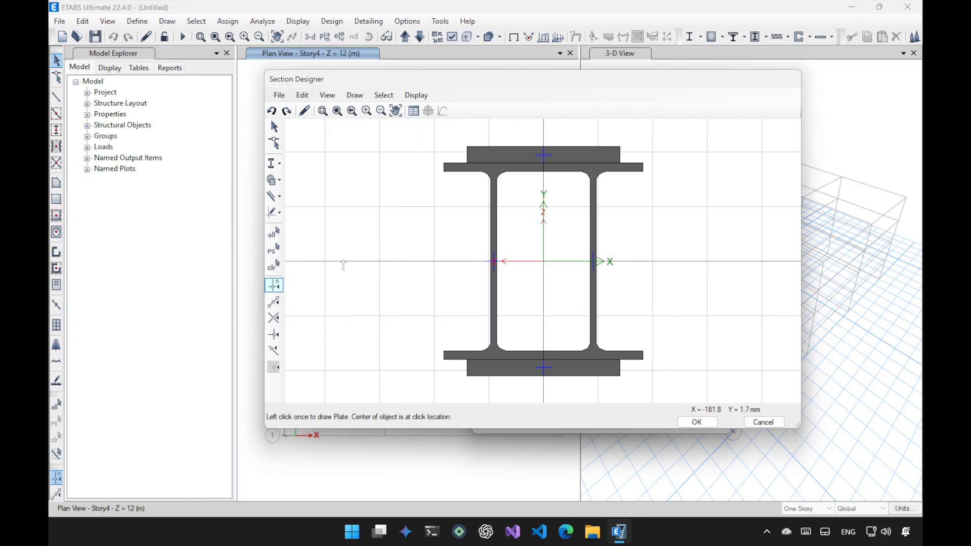
pyautogui.click(379, 258)
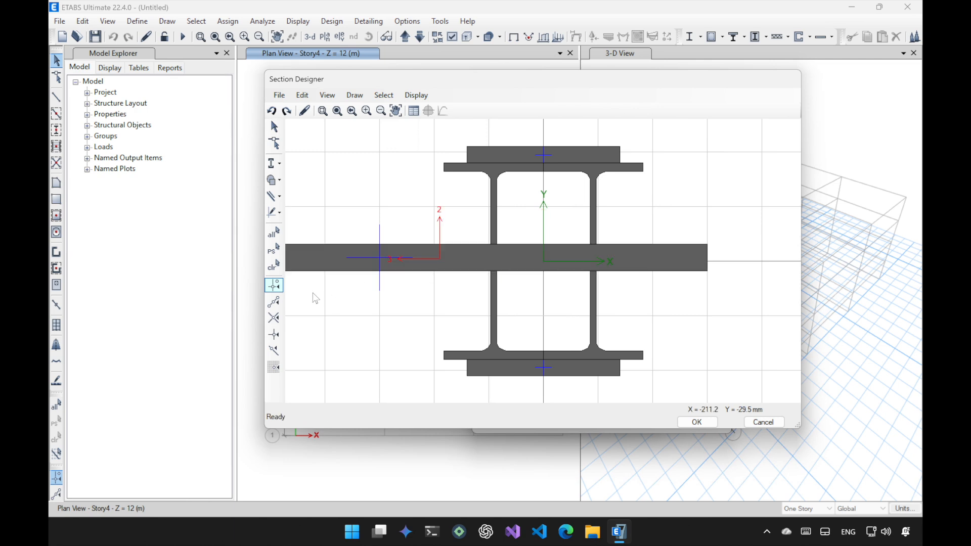
# Step: Rotate the newly drawn plate to 90 degrees and set its thickness to 10 mm
pyautogui.rightClick(416, 257)
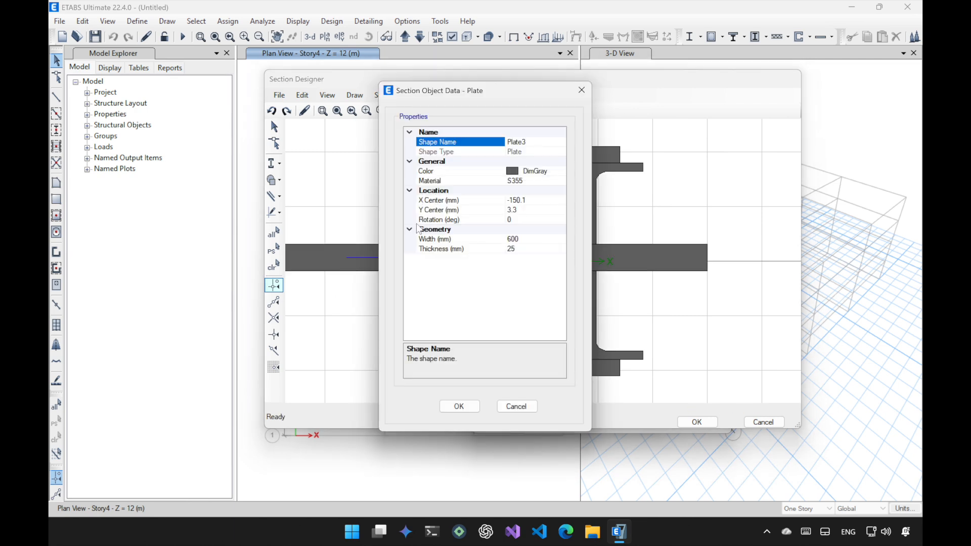
pyautogui.click(517, 219)
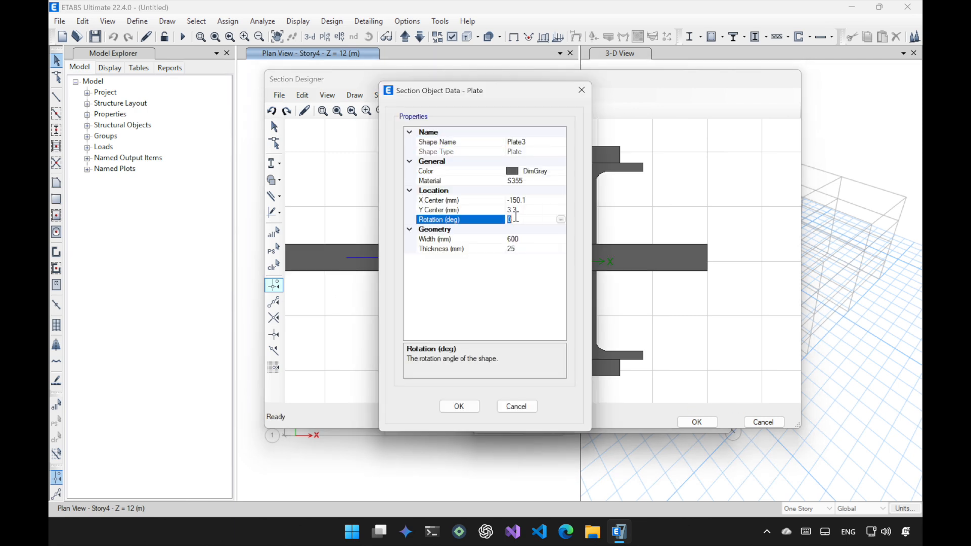
pyautogui.write('90')
pyautogui.click(522, 249)
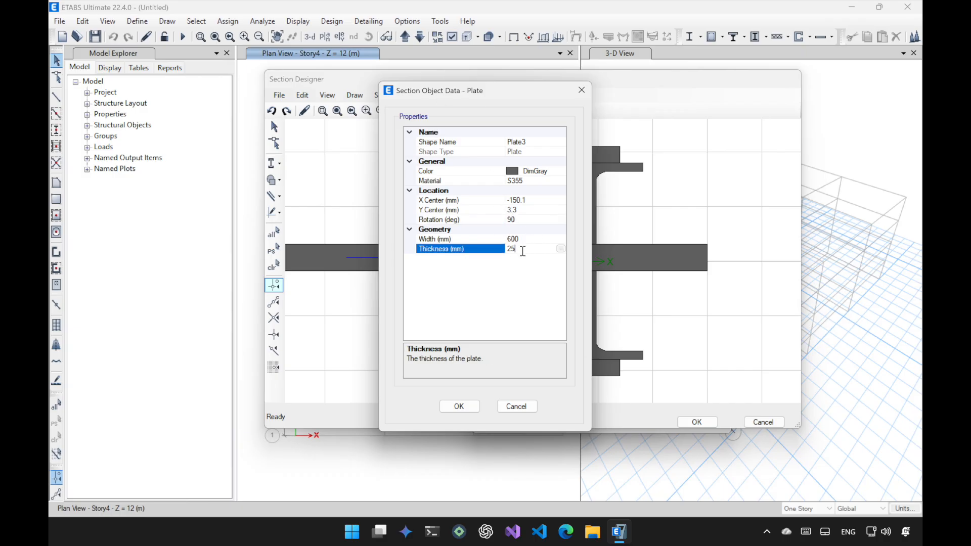
pyautogui.click(470, 253)
pyautogui.write('10')
pyautogui.click(456, 406)
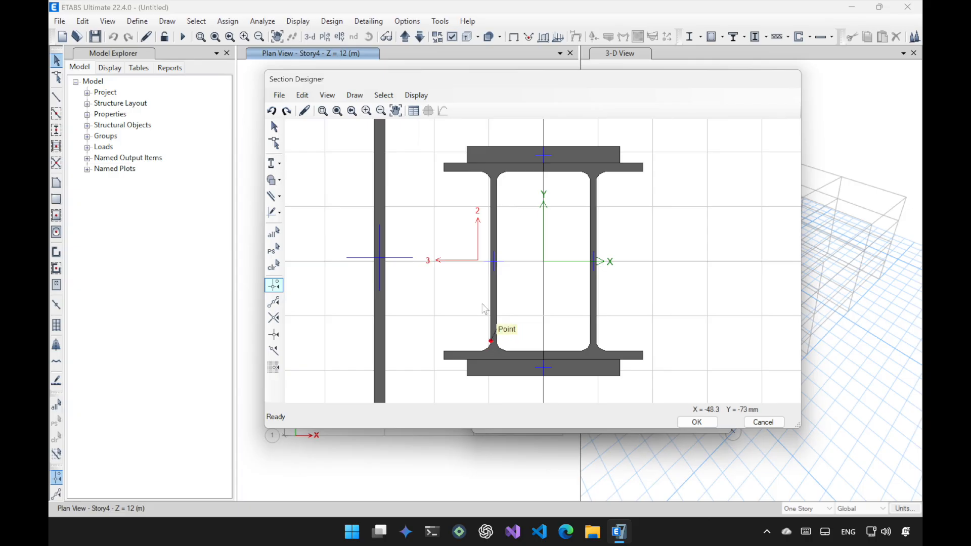
# Step: Examine the coordinates of the point where the upper fillet meets the web on the negative-X I-shape
pyautogui.click(323, 111)
pyautogui.moveTo(414, 125); pyautogui.dragTo(576, 224)
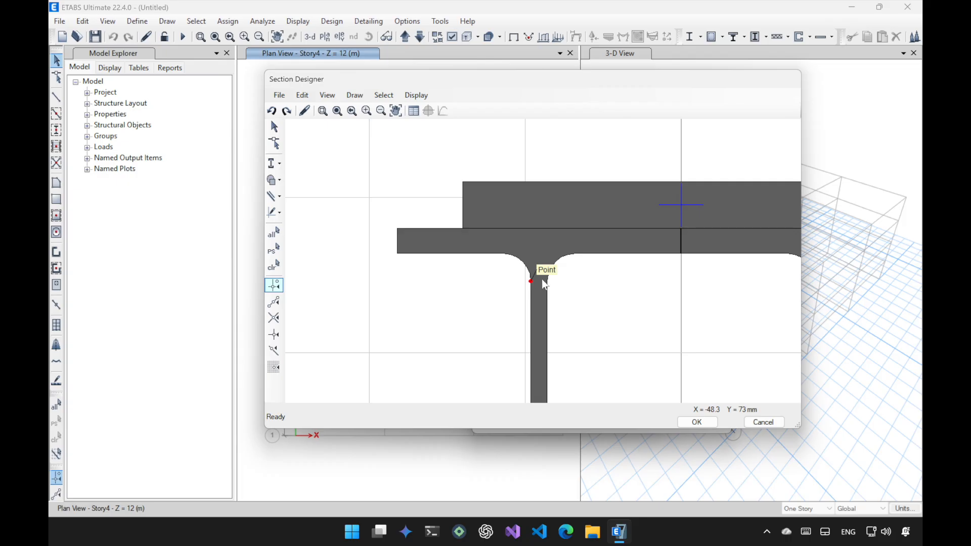
pyautogui.scroll(-4, 541, 280)
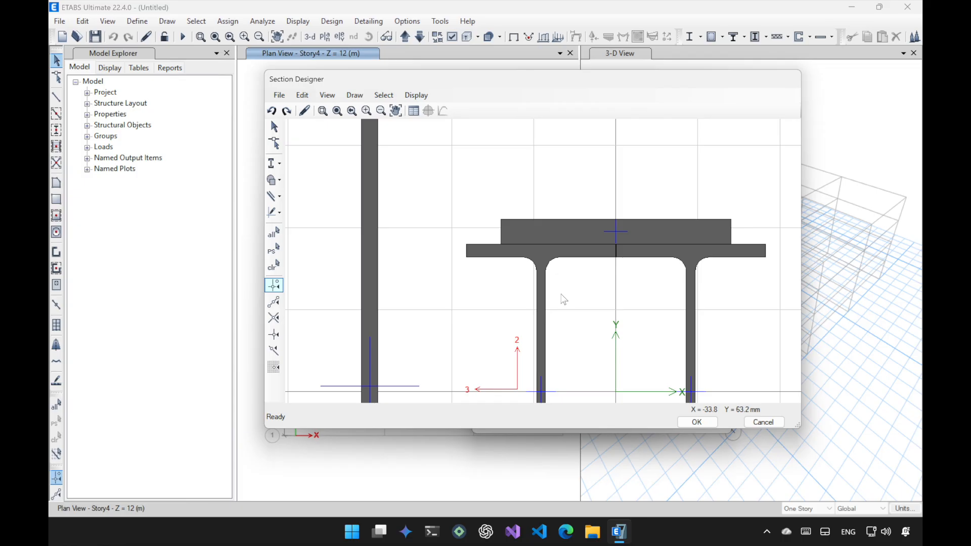
# Step: Set the width of the vertical plate on the negative X side to 120 mm
pyautogui.scroll(-1, 545, 253)
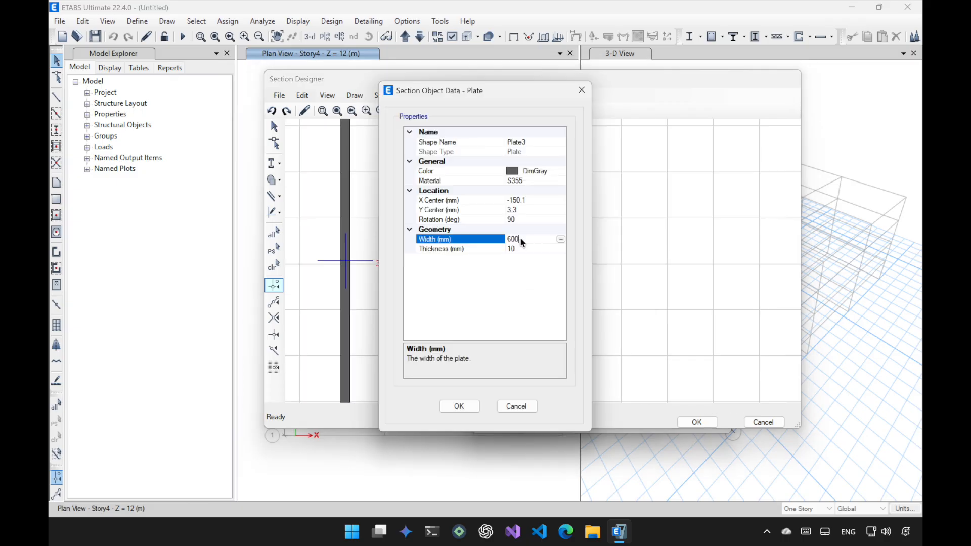
pyautogui.click(515, 239)
pyautogui.click(520, 238)
pyautogui.moveTo(521, 239); pyautogui.dragTo(472, 239)
pyautogui.write('120')
pyautogui.click(459, 406)
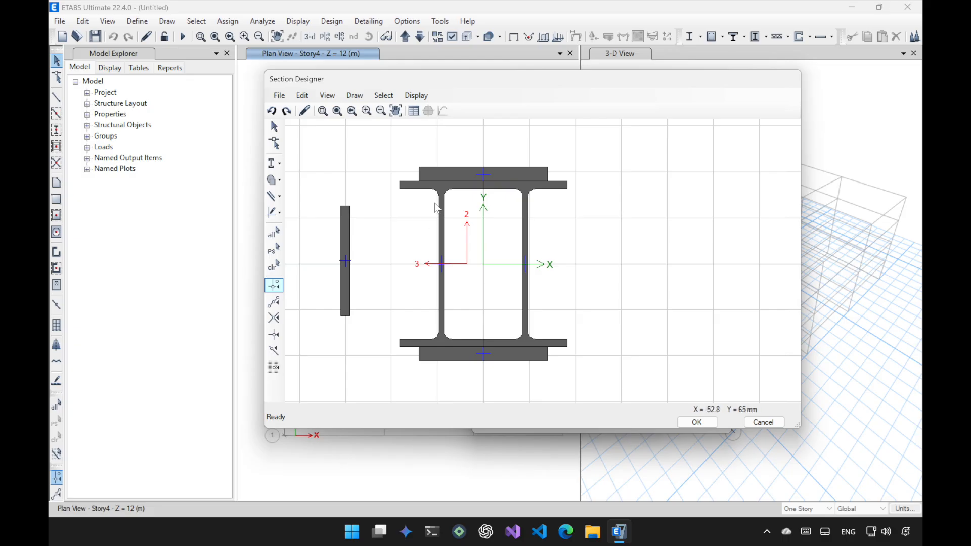
# Step: Check the X coordinate where the upper fillet meets the negative-X web and set the vertical plate's X centre to -48.3-5, i.e. -53.3 mm
pyautogui.press('F2')
pyautogui.moveTo(481, 233); pyautogui.dragTo(379, 144)
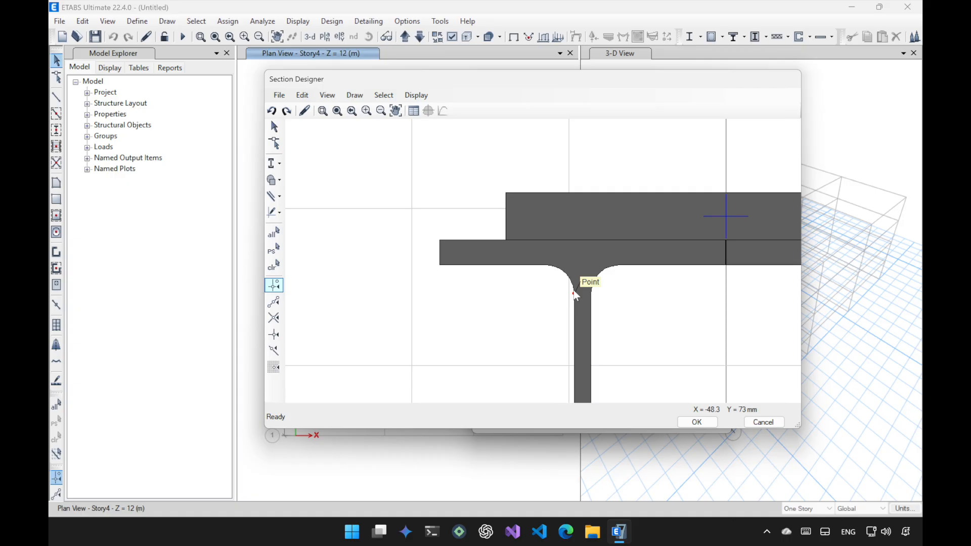
pyautogui.scroll(-5, 450, 292)
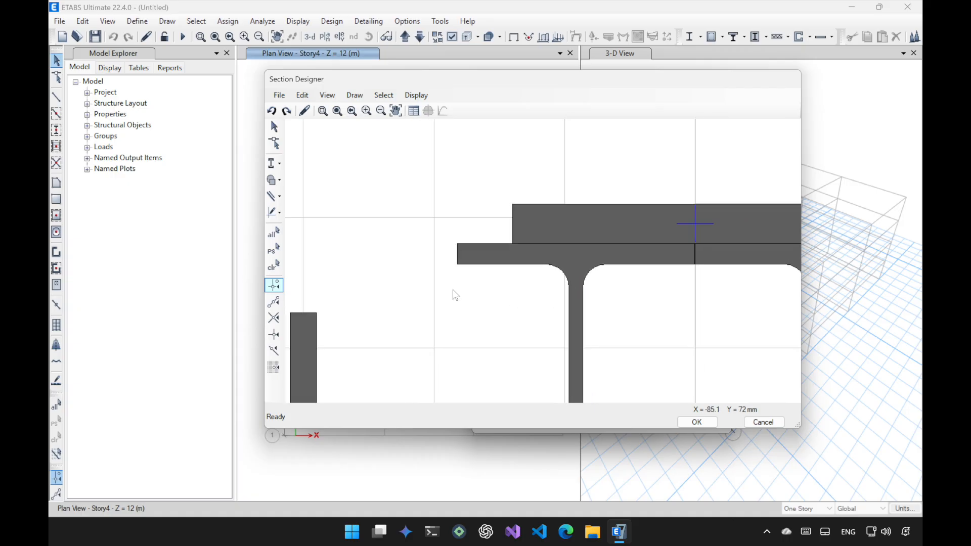
pyautogui.rightClick(387, 308)
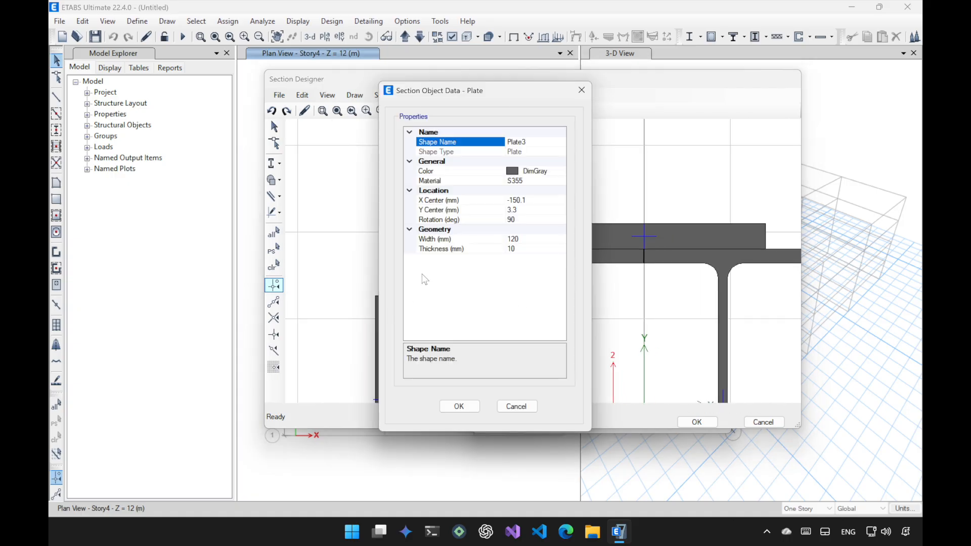
pyautogui.click(517, 200)
pyautogui.moveTo(518, 201); pyautogui.dragTo(512, 201)
pyautogui.press('BackSpace')
pyautogui.press('BackSpace')
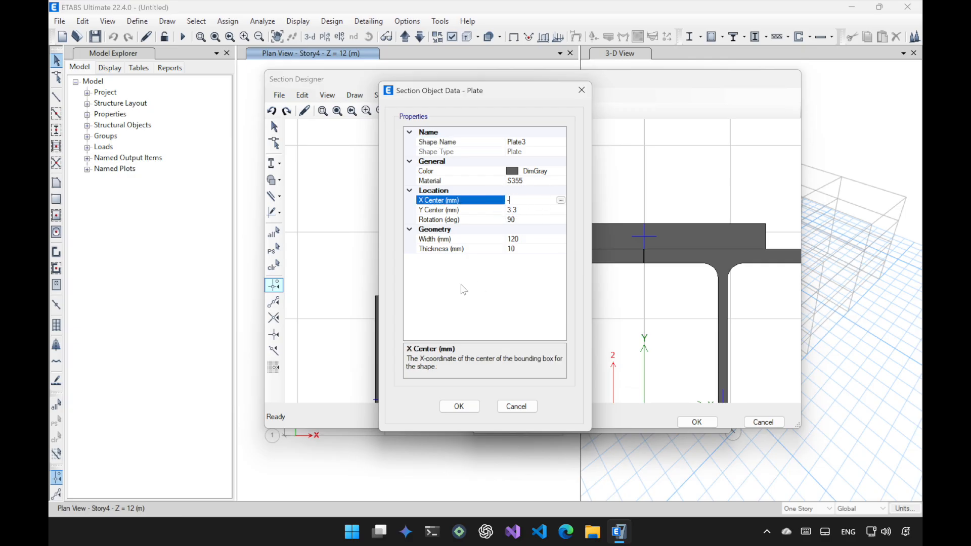
pyautogui.write('48.3-5')
pyautogui.press('Return')
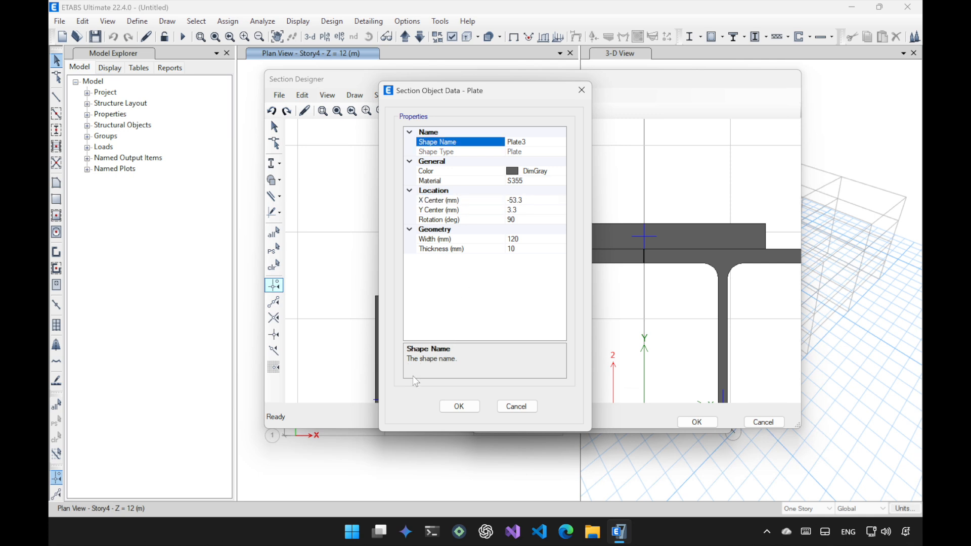
# Step: Set the vertical plate's Y centre to 0 mm and show the full section
pyautogui.click(531, 210)
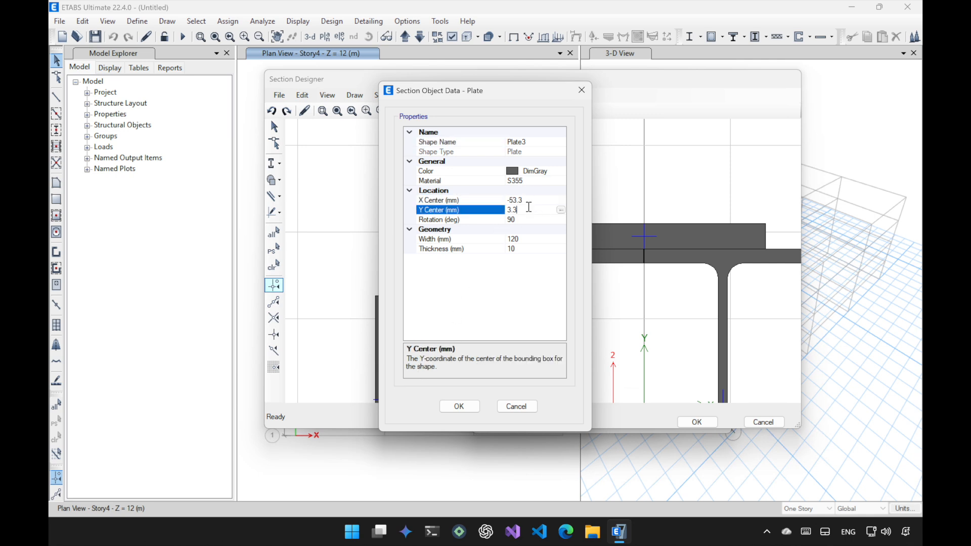
pyautogui.write('0')
pyautogui.click(459, 406)
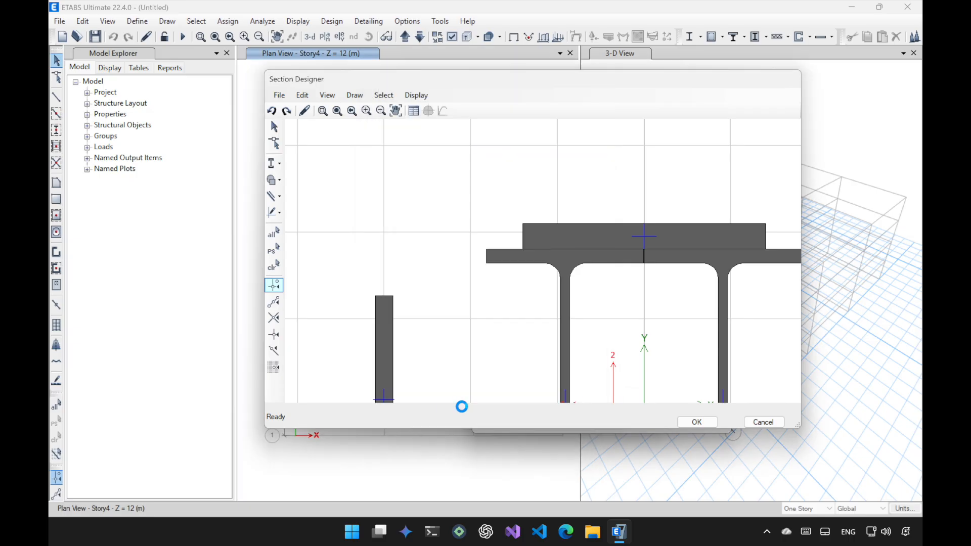
pyautogui.click(337, 111)
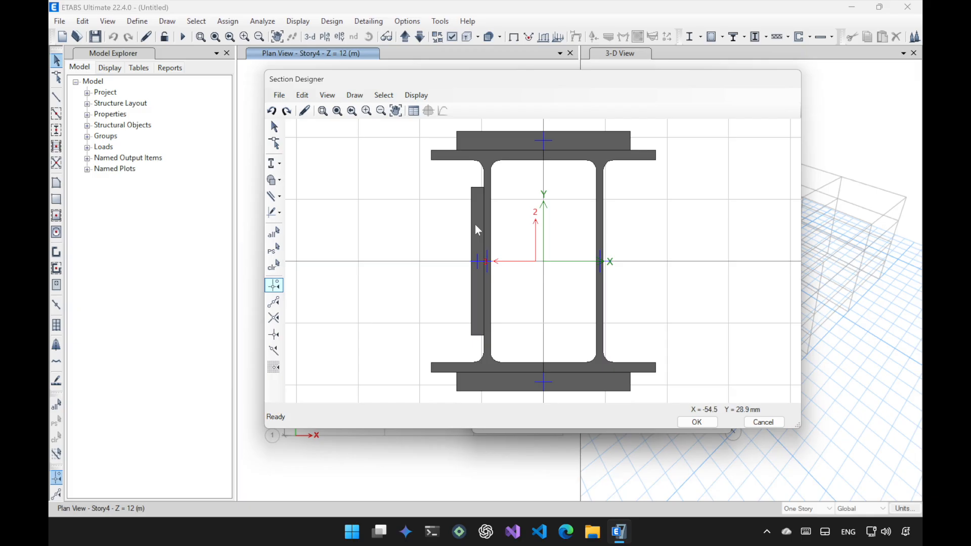
# Step: Replicate the vertical plate by mirroring it about the Y axis onto the opposite web, keeping the original
pyautogui.click(477, 230)
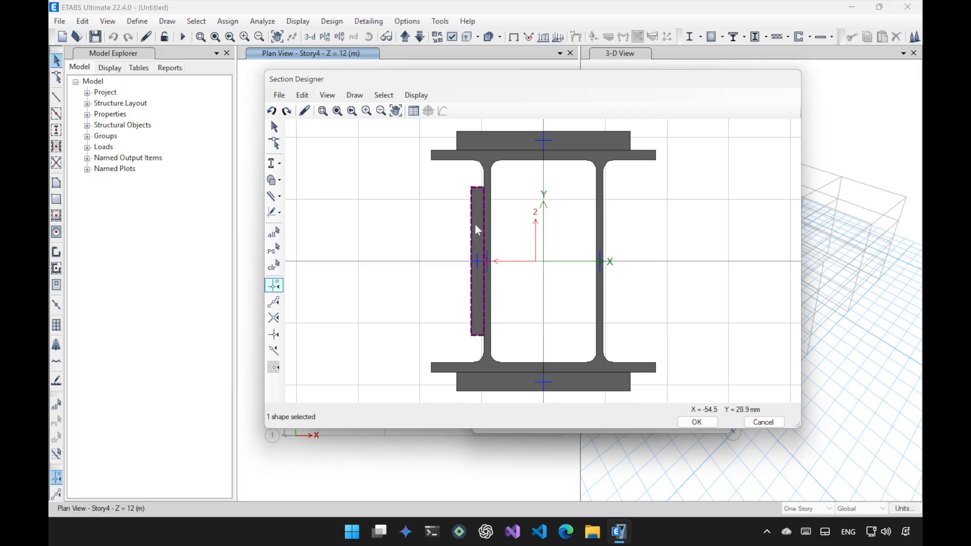
pyautogui.click(302, 95)
pyautogui.click(334, 320)
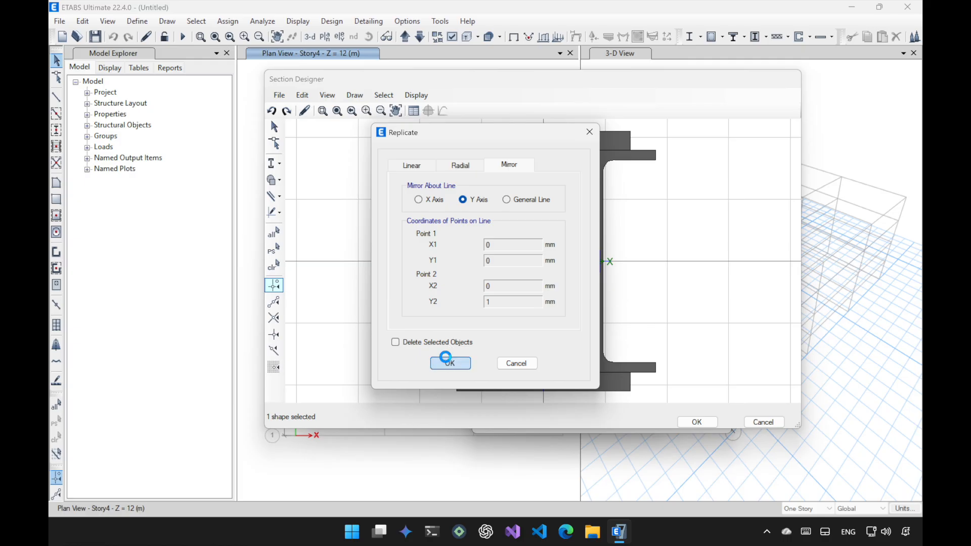
pyautogui.click(448, 362)
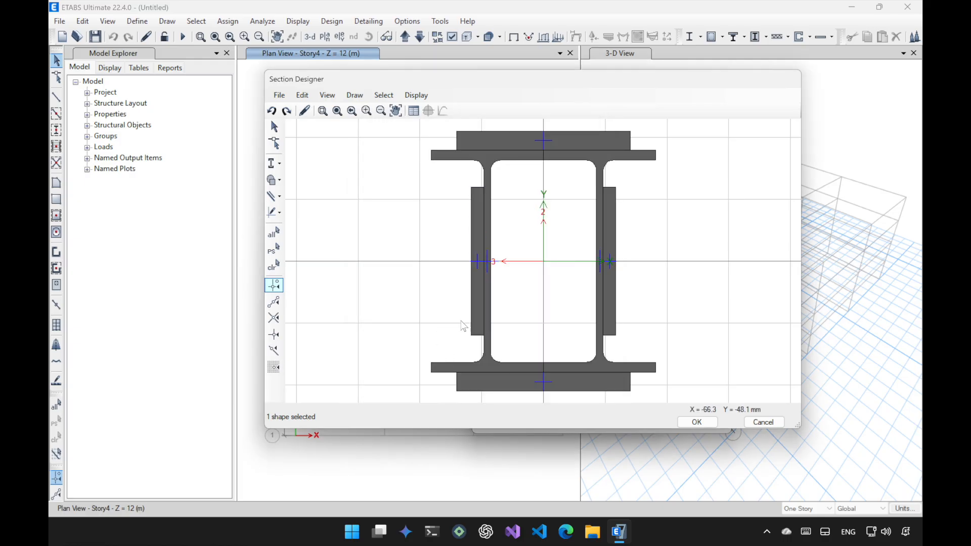